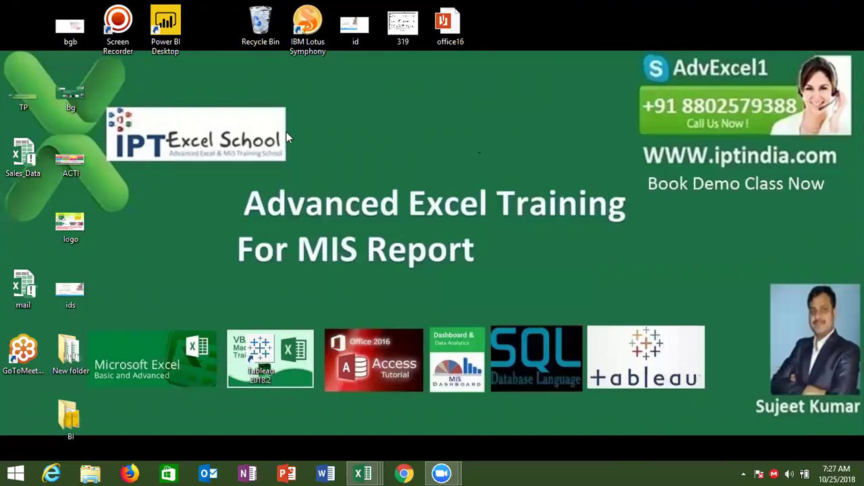
- Drag the mail workbook icon next to the logo icon on the desktop and deselect it
{"action": "left_click", "coordinate": [23, 289]}
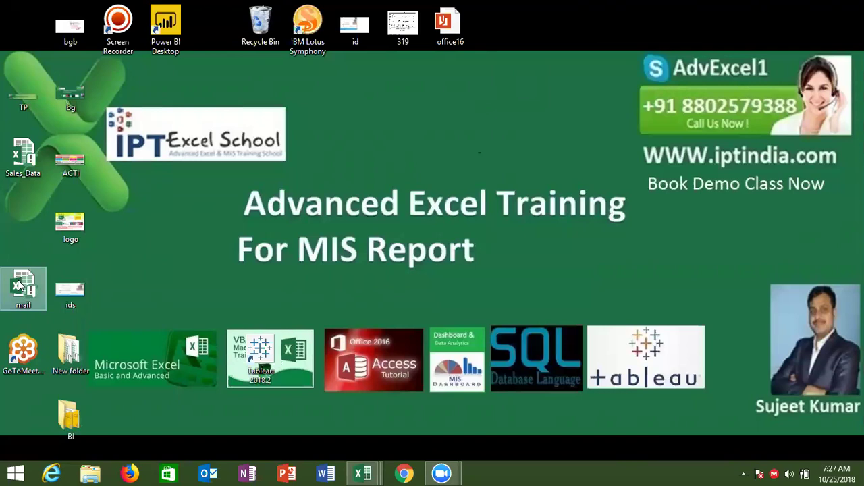
{"action": "left_click", "coordinate": [146, 290]}
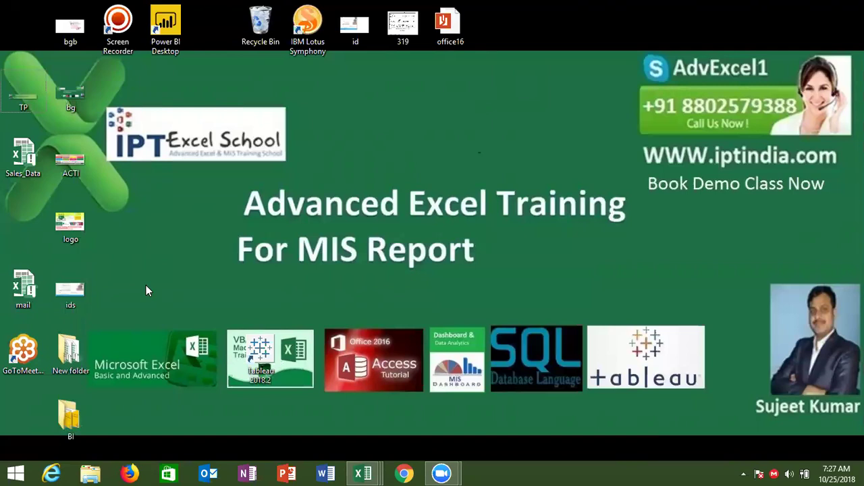
{"action": "mouse_move", "coordinate": [20, 147]}
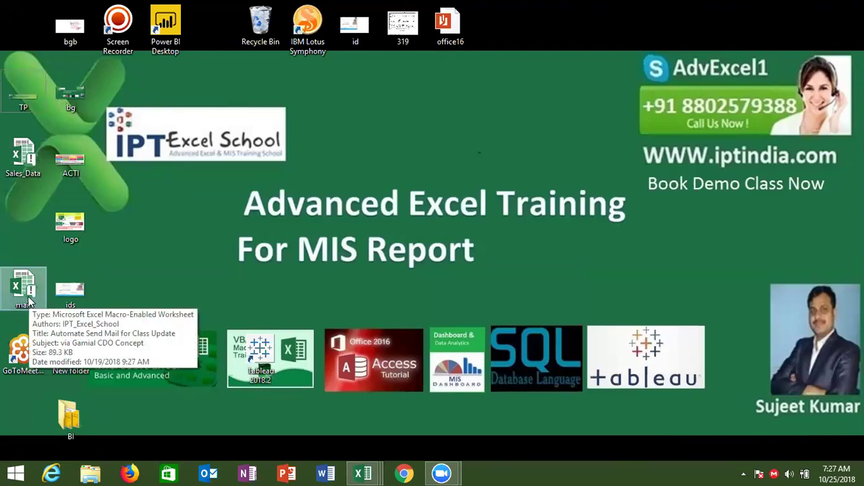
{"action": "left_click_drag", "start_coordinate": [28, 296], "coordinate": [122, 229]}
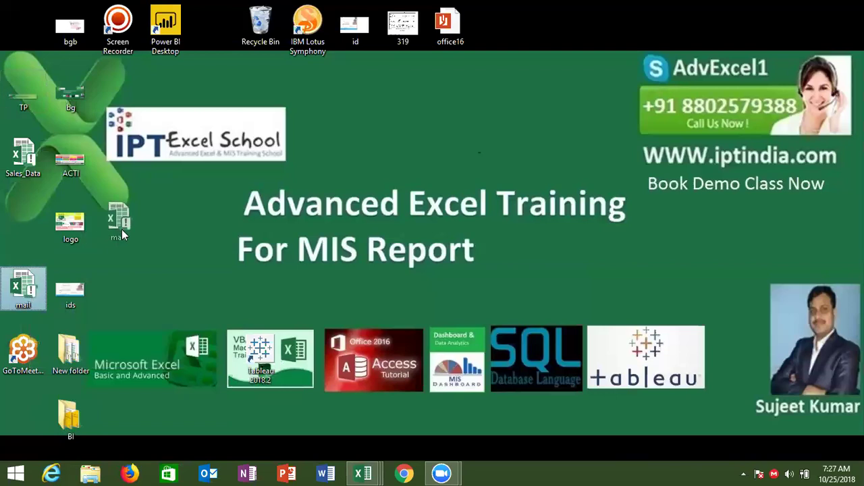
{"action": "left_click", "coordinate": [146, 291]}
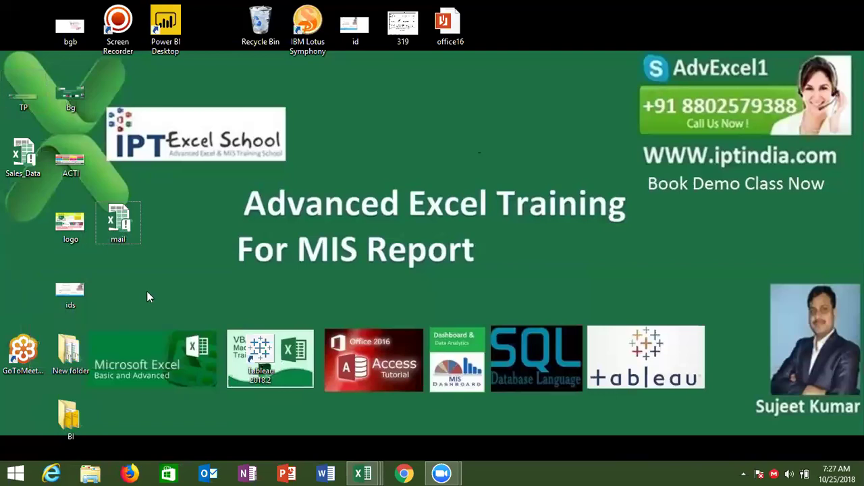
{"action": "mouse_move", "coordinate": [122, 238]}
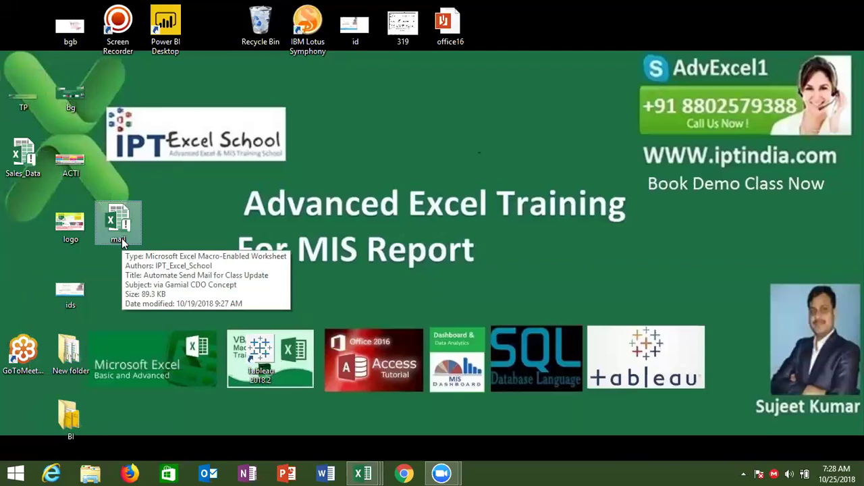
- Untick Read-only in the Sales_Data workbook's properties, apply the change and close the dialog
{"action": "right_click", "coordinate": [36, 175]}
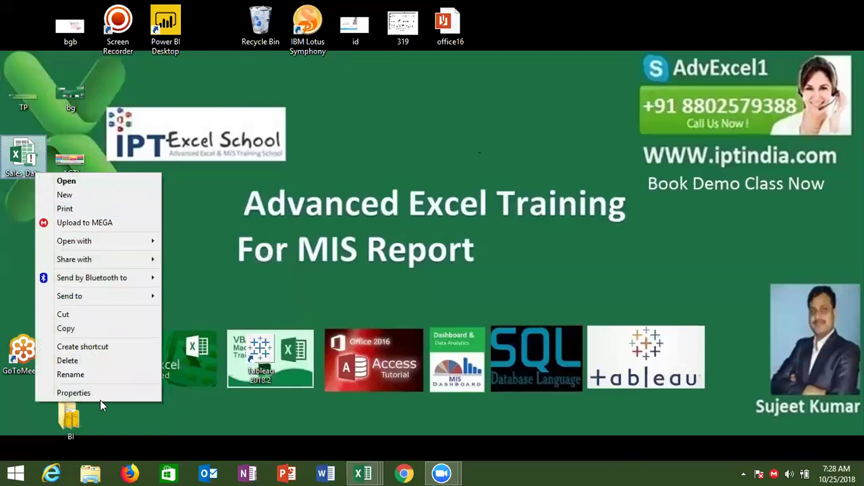
{"action": "left_click", "coordinate": [101, 397]}
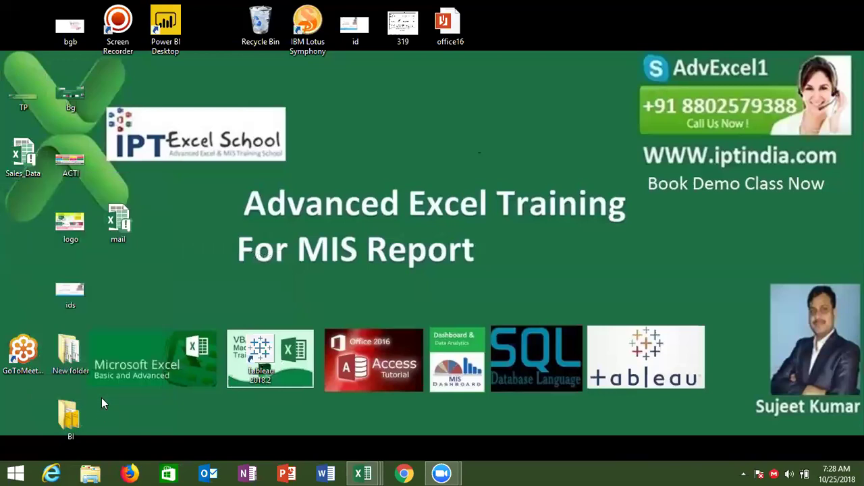
{"action": "left_click", "coordinate": [130, 163]}
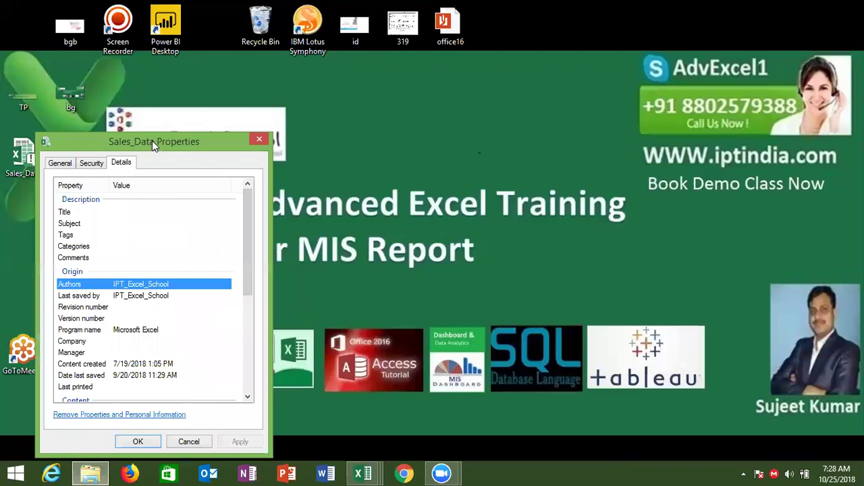
{"action": "left_click_drag", "start_coordinate": [157, 146], "coordinate": [304, 135]}
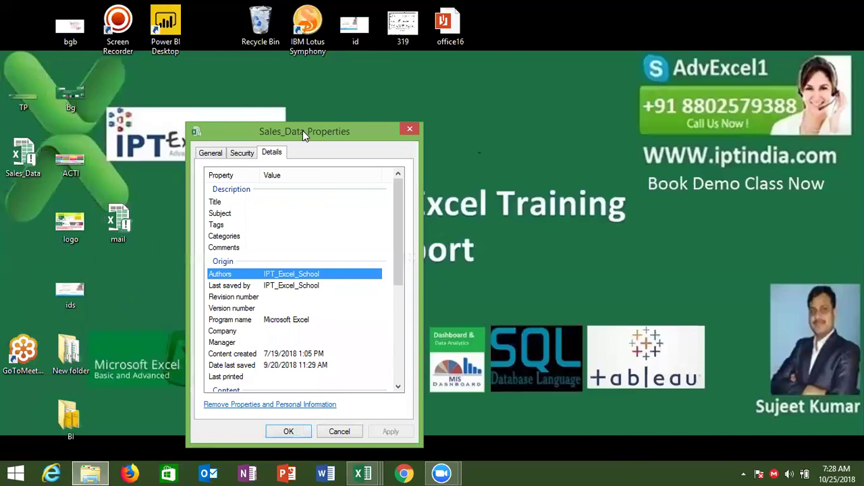
{"action": "left_click", "coordinate": [281, 204]}
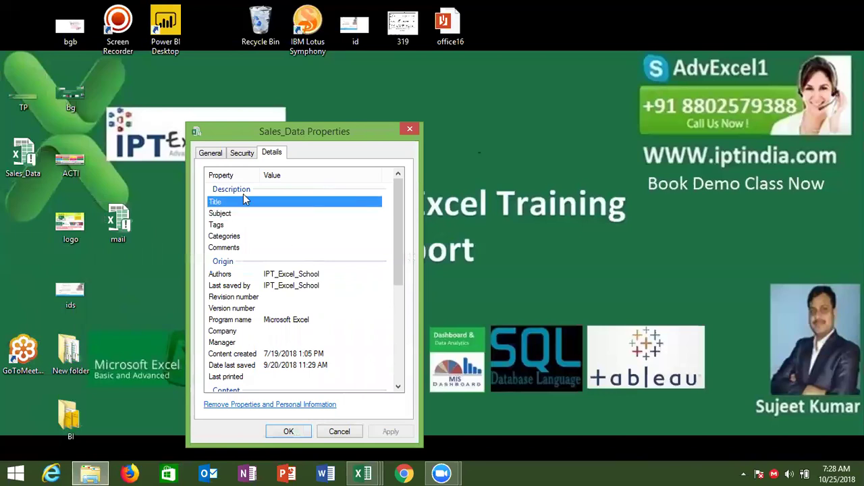
{"action": "left_click", "coordinate": [210, 154]}
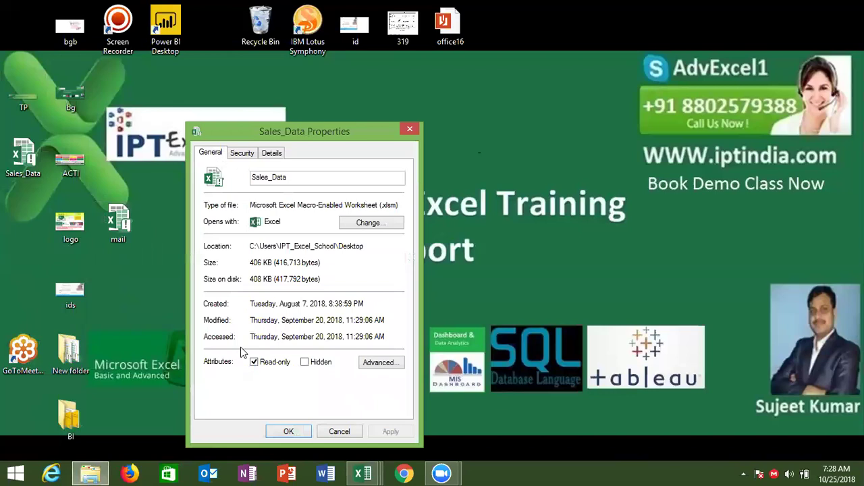
{"action": "left_click", "coordinate": [255, 362]}
{"action": "left_click", "coordinate": [382, 432]}
{"action": "left_click", "coordinate": [272, 153]}
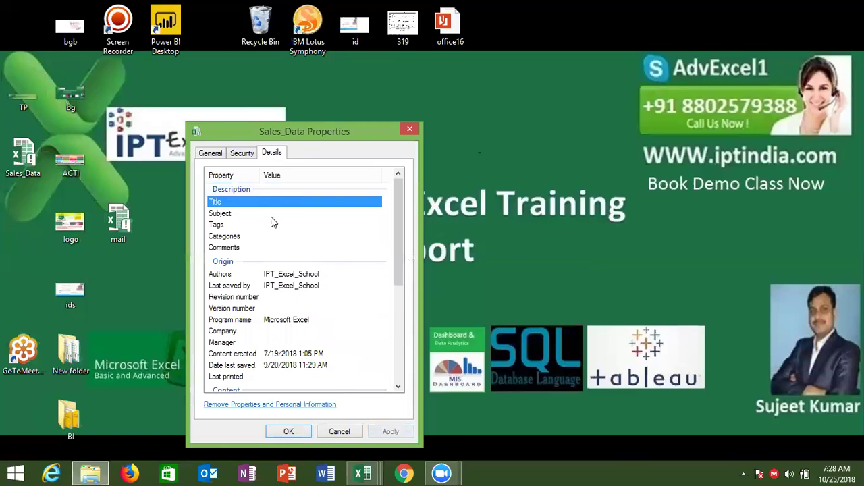
{"action": "left_click", "coordinate": [288, 432]}
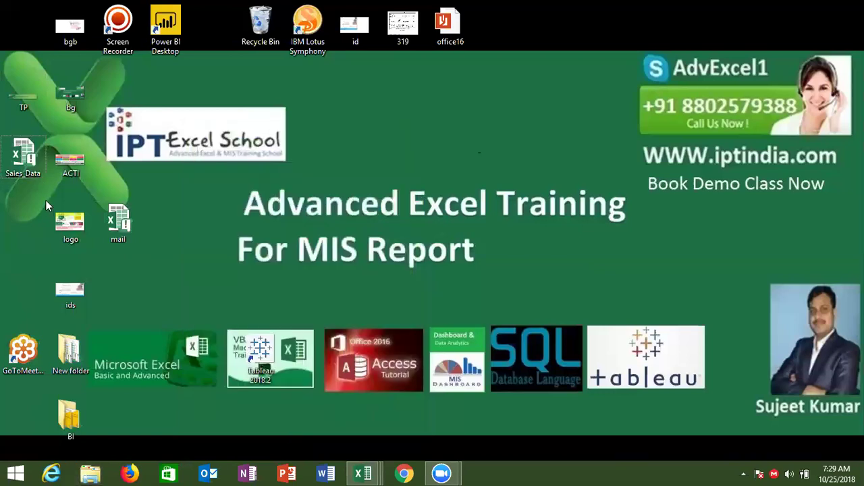
- Enter the Title 'Sample Saled Data File for Sumif Formulas' on Sales_Data's Details tab
{"action": "right_click", "coordinate": [23, 167]}
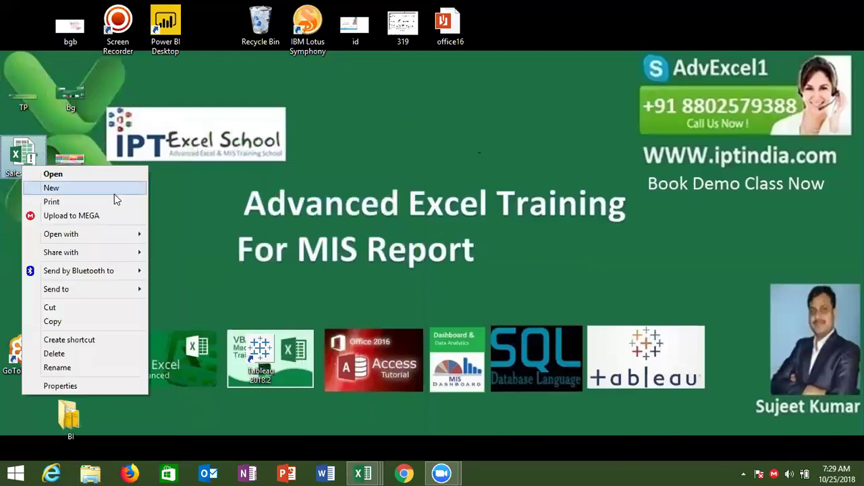
{"action": "left_click", "coordinate": [80, 387]}
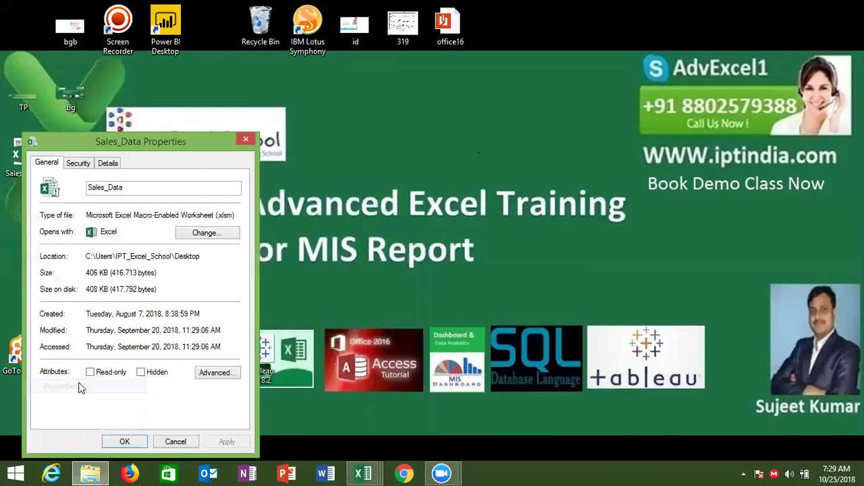
{"action": "left_click", "coordinate": [108, 163]}
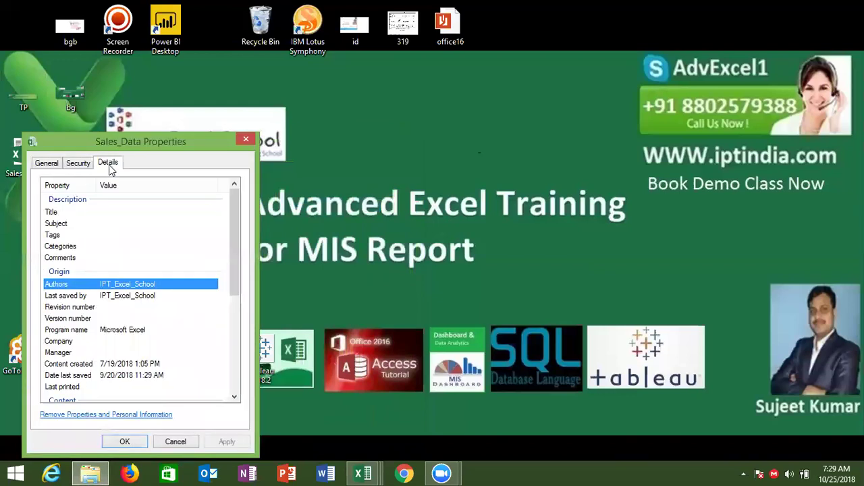
{"action": "left_click", "coordinate": [124, 211]}
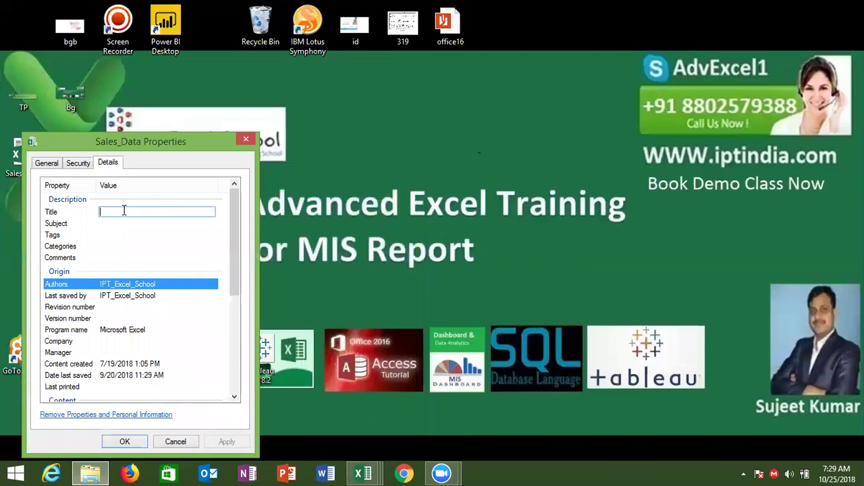
{"action": "type", "text": "SAmple"}
{"action": "key", "text": "BackSpace"}
{"action": "key", "text": "BackSpace"}
{"action": "key", "text": "BackSpace"}
{"action": "key", "text": "BackSpace"}
{"action": "key", "text": "BackSpace"}
{"action": "type", "text": "Sample Dat"}
{"action": "key", "text": "BackSpace"}
{"action": "key", "text": "BackSpace"}
{"action": "key", "text": "BackSpace"}
{"action": "type", "text": "Sale"}
{"action": "type", "text": "d Data File for Sumif "}
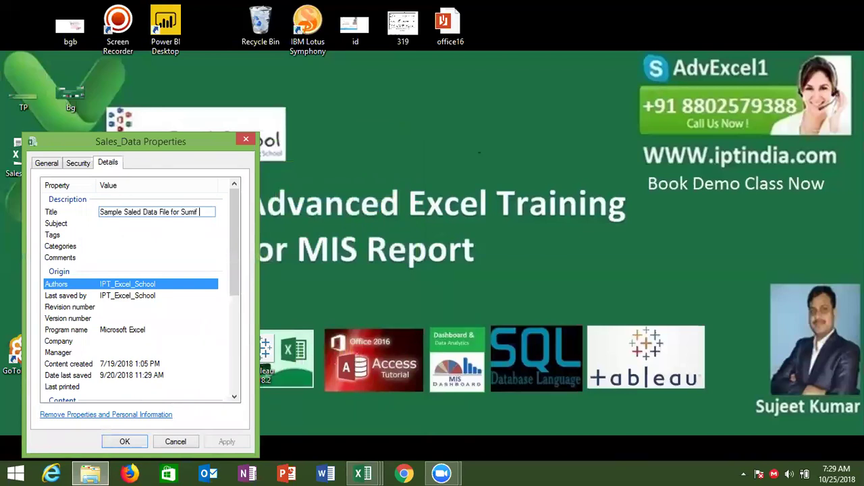
{"action": "type", "text": "Formulas"}
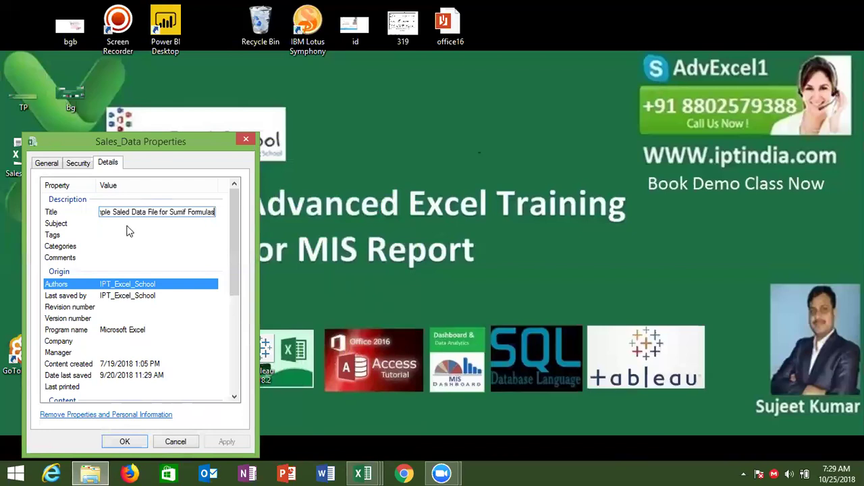
- Move through the Subject and Categories fields to the Tags field
{"action": "left_click", "coordinate": [129, 235]}
{"action": "left_click", "coordinate": [130, 224]}
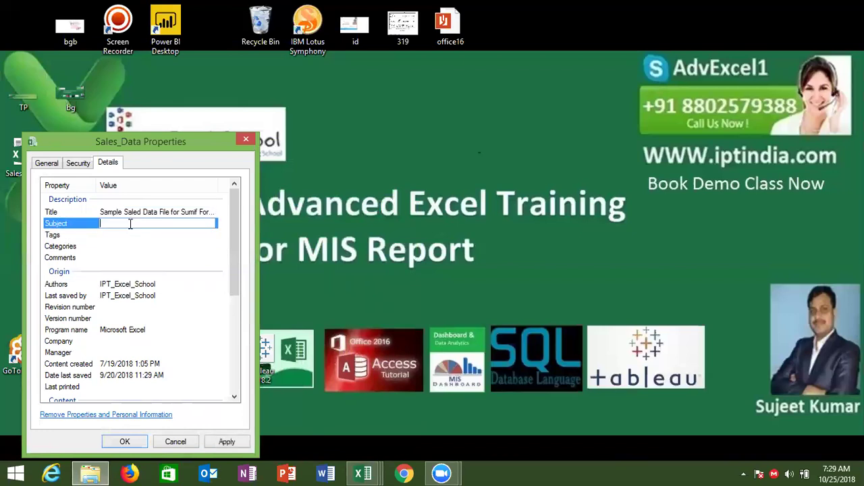
{"action": "left_click", "coordinate": [123, 244]}
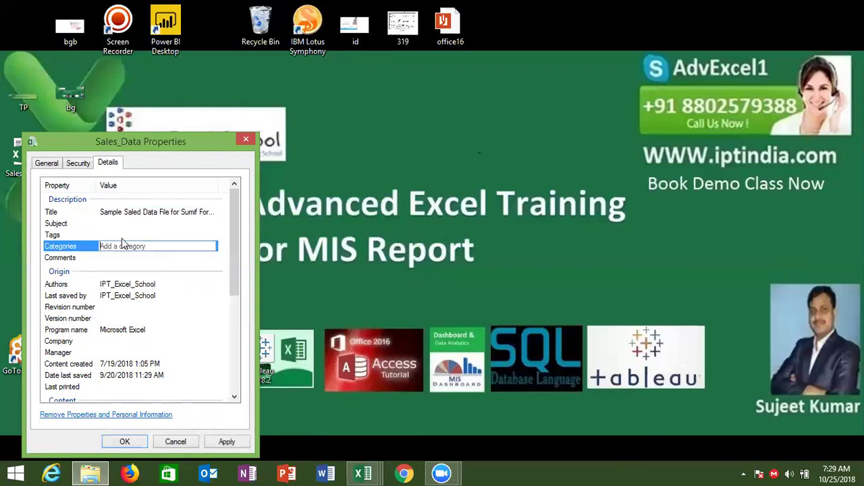
{"action": "left_click", "coordinate": [122, 235]}
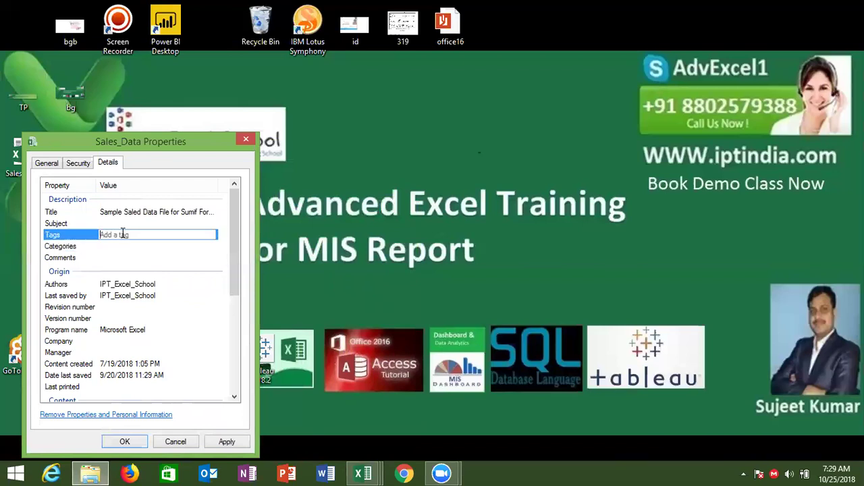
- Enter the tags Sumif;pivot;Count for Sales_Data and apply the properties
{"action": "type", "text": "Sumif."}
{"action": "type", "text": ",pivot,"}
{"action": "type", "text": "Count"}
{"action": "type", "text": ";"}
{"action": "type", "text": ";"}
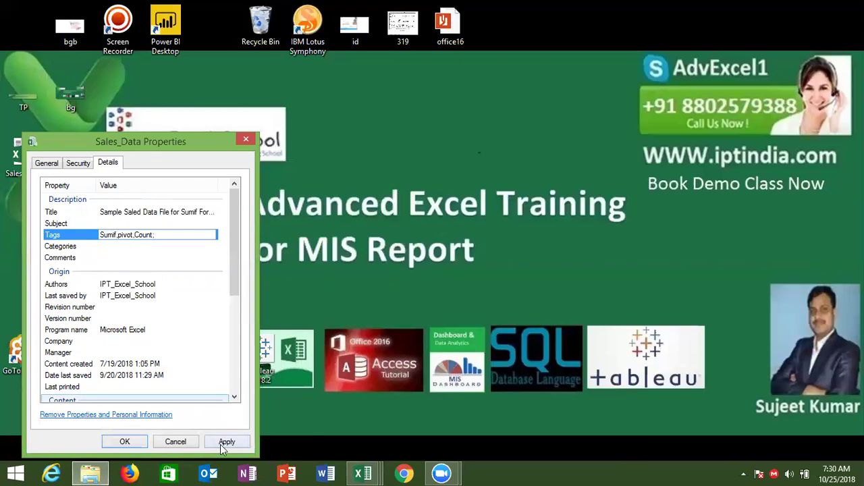
{"action": "left_click", "coordinate": [220, 444]}
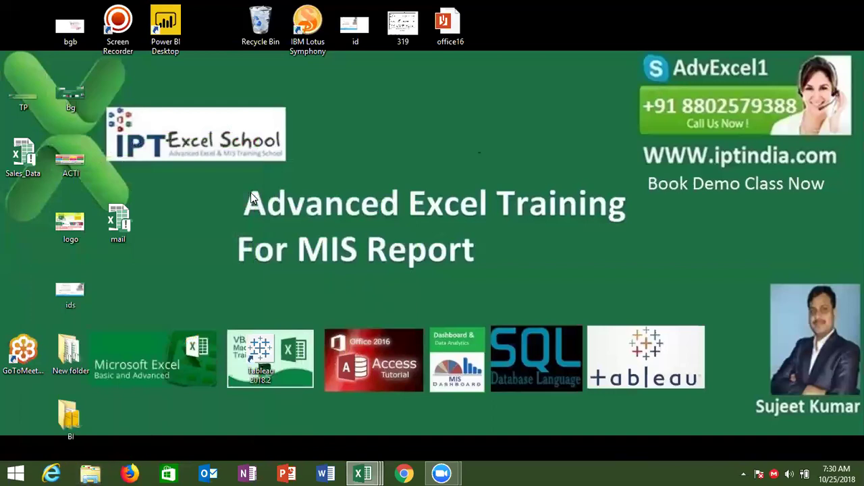
- Refresh the desktop and bring up File Explorer at This PC
{"action": "right_click", "coordinate": [250, 193]}
{"action": "left_click", "coordinate": [276, 228]}
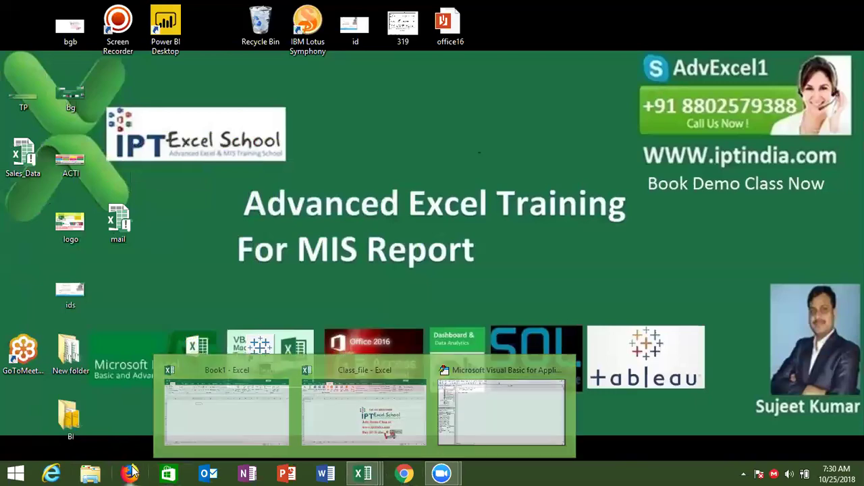
{"action": "left_click", "coordinate": [91, 473]}
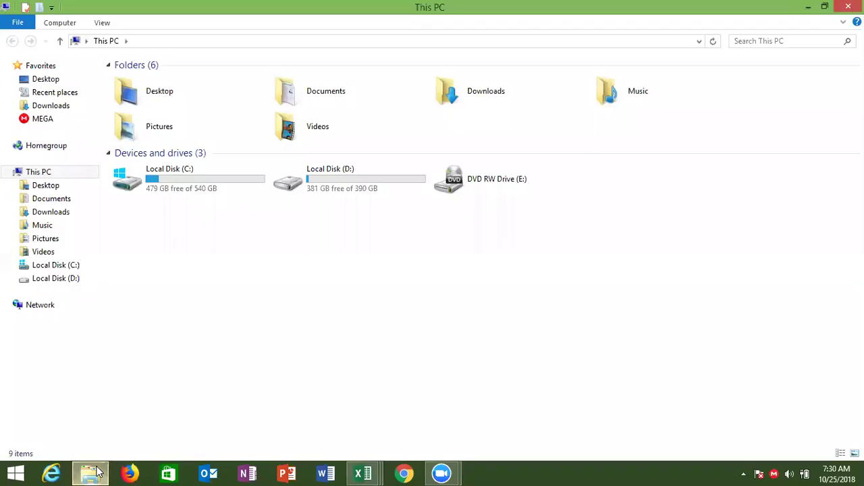
- Search the Desktop folder for 'pivot', then minimise Explorer with Win+D
{"action": "left_click", "coordinate": [60, 185]}
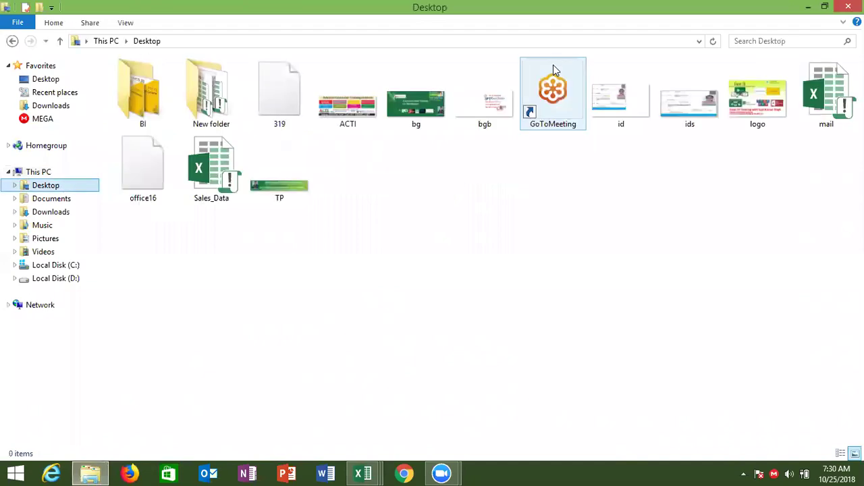
{"action": "left_click", "coordinate": [787, 41]}
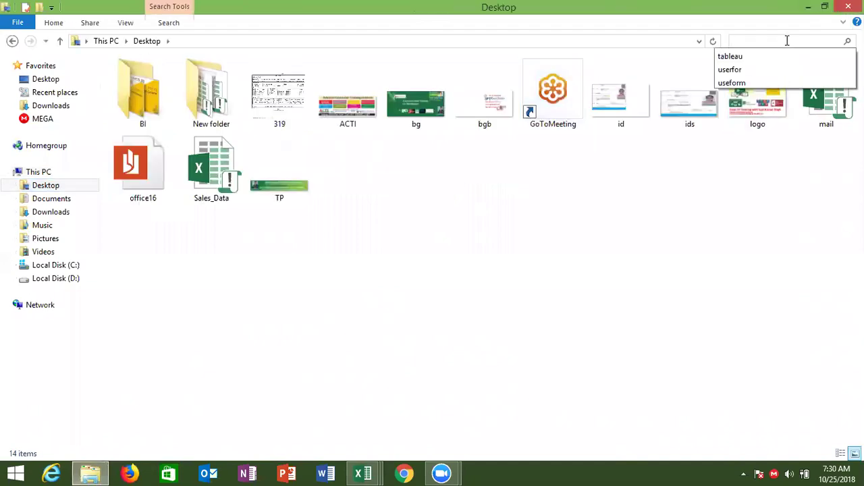
{"action": "type", "text": "pivit"}
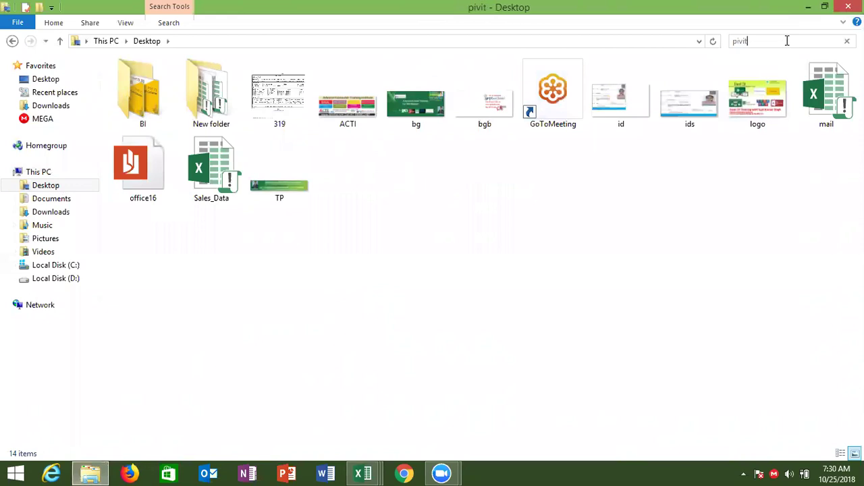
{"action": "key", "text": "BackSpace"}
{"action": "key", "text": "BackSpace"}
{"action": "type", "text": "ot"}
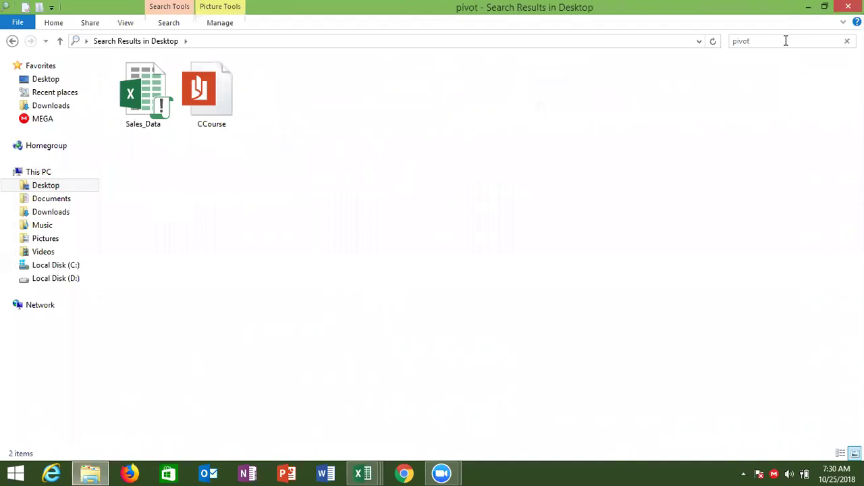
{"action": "mouse_move", "coordinate": [163, 74]}
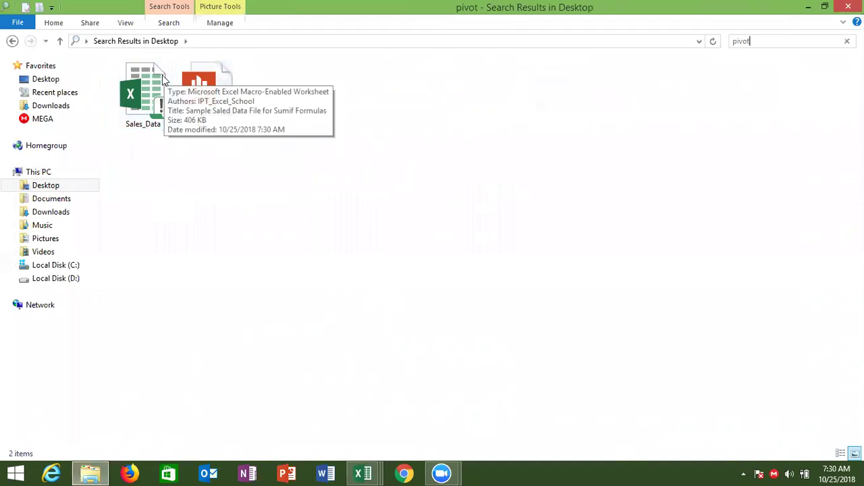
{"action": "key", "text": "super+d"}
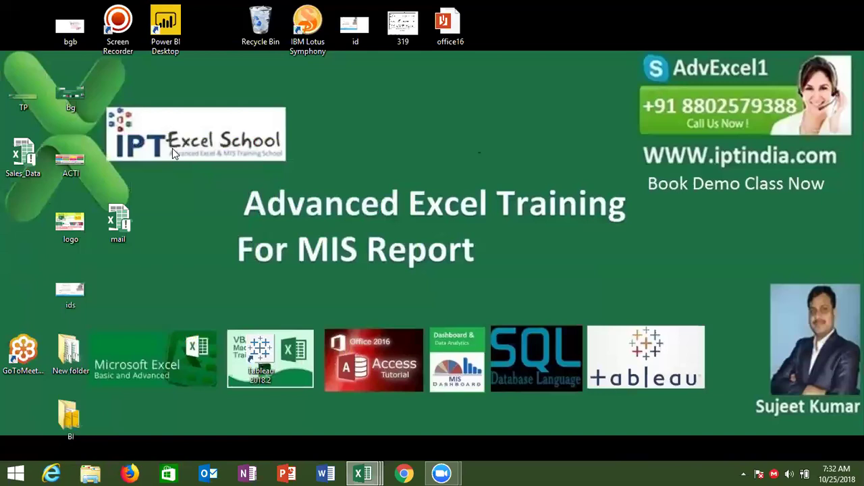
- Tick Read-only in the Sales_Data properties, apply and close the dialog
{"action": "right_click", "coordinate": [20, 163]}
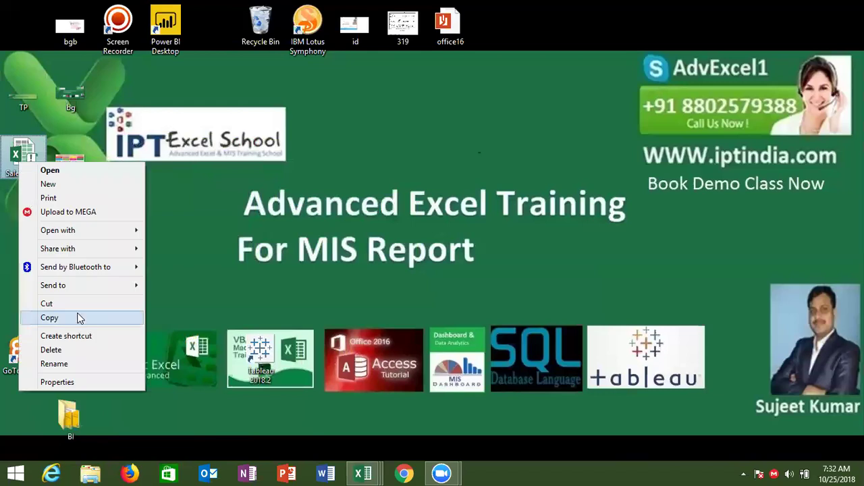
{"action": "left_click", "coordinate": [58, 383]}
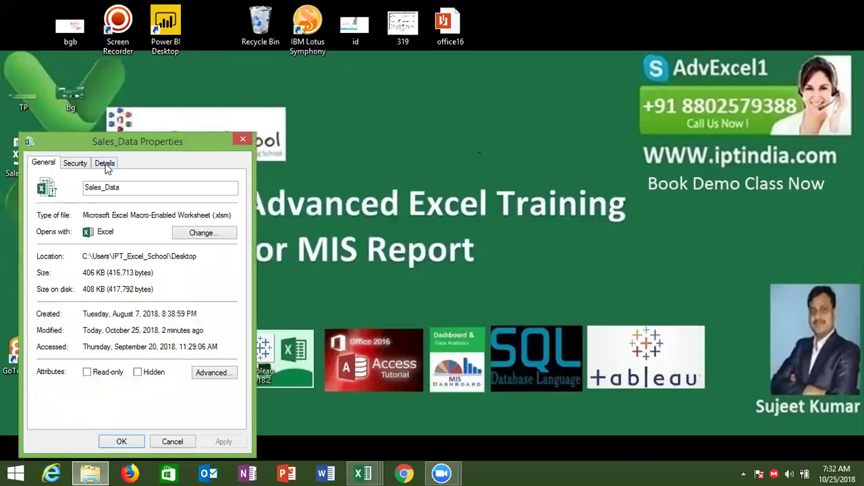
{"action": "left_click", "coordinate": [87, 373]}
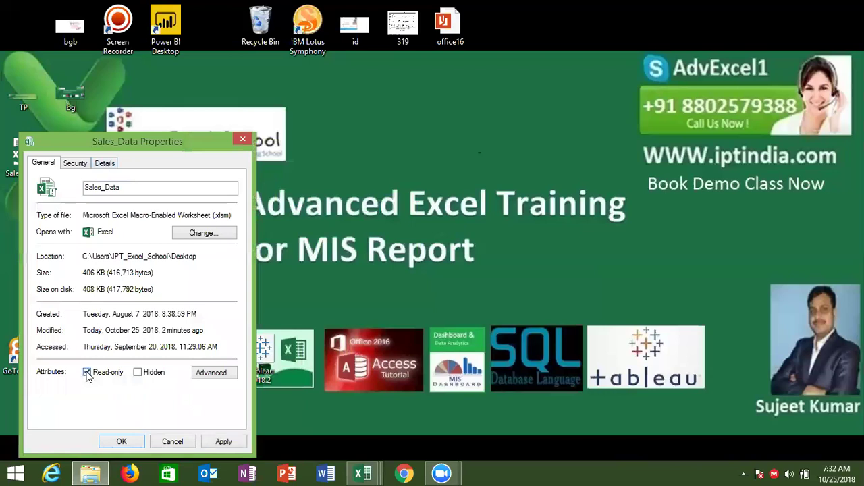
{"action": "left_click", "coordinate": [232, 443]}
{"action": "left_click", "coordinate": [118, 440]}
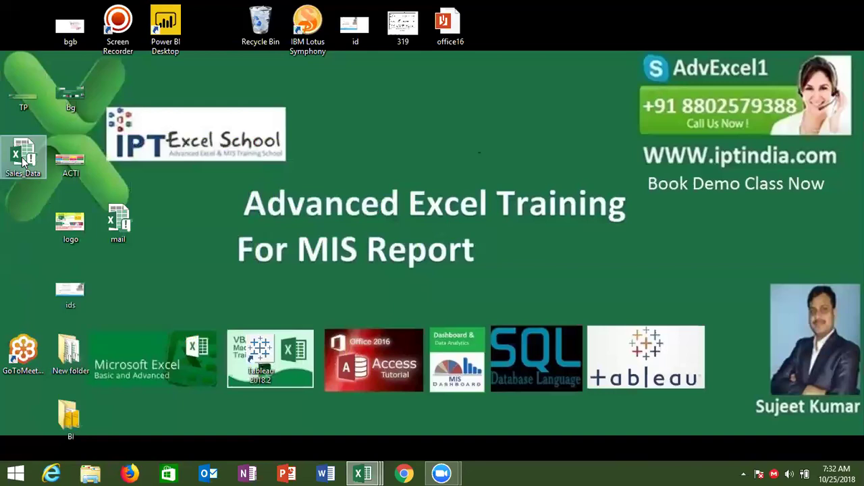
{"action": "double_click", "coordinate": [23, 157]}
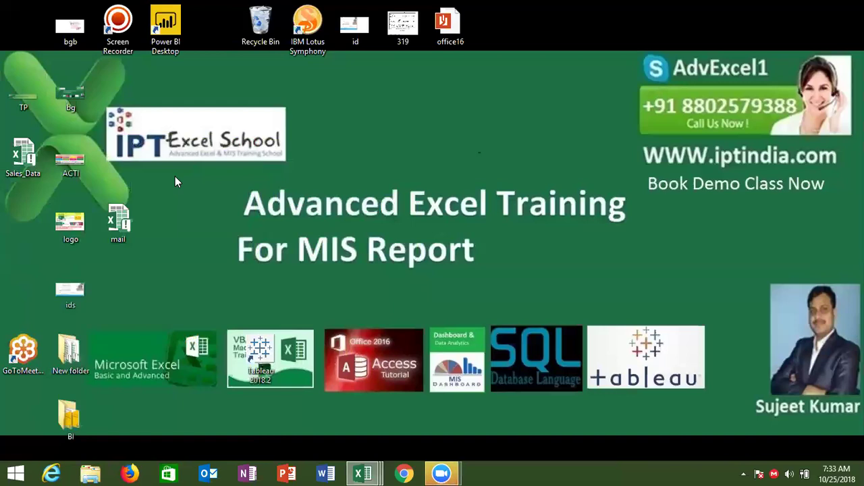
- Tick Hidden in the 319 file's properties, apply and close the dialog
{"action": "left_click", "coordinate": [394, 31]}
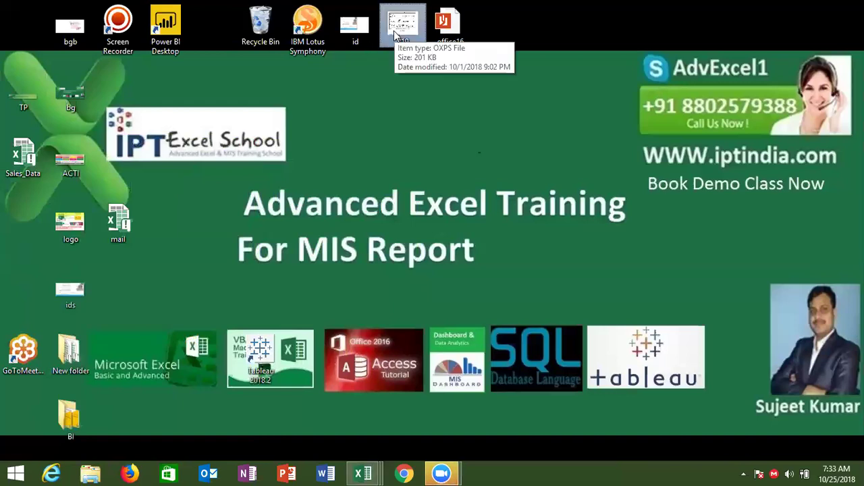
{"action": "right_click", "coordinate": [393, 30]}
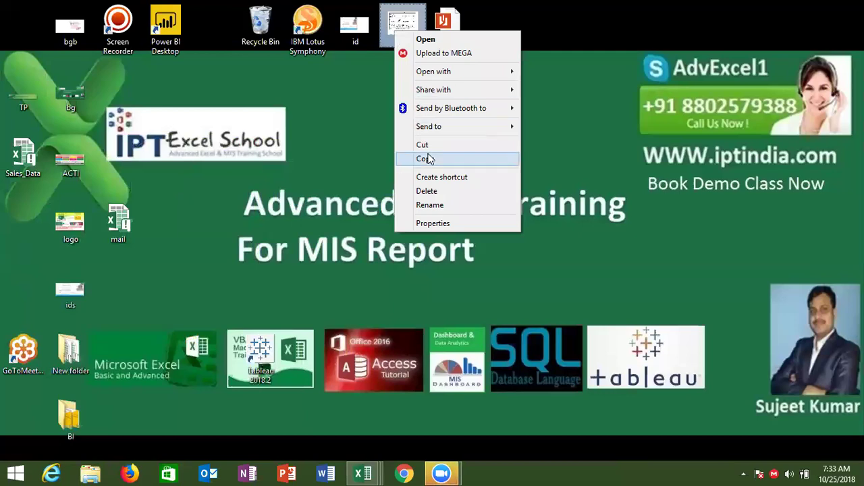
{"action": "left_click", "coordinate": [432, 223]}
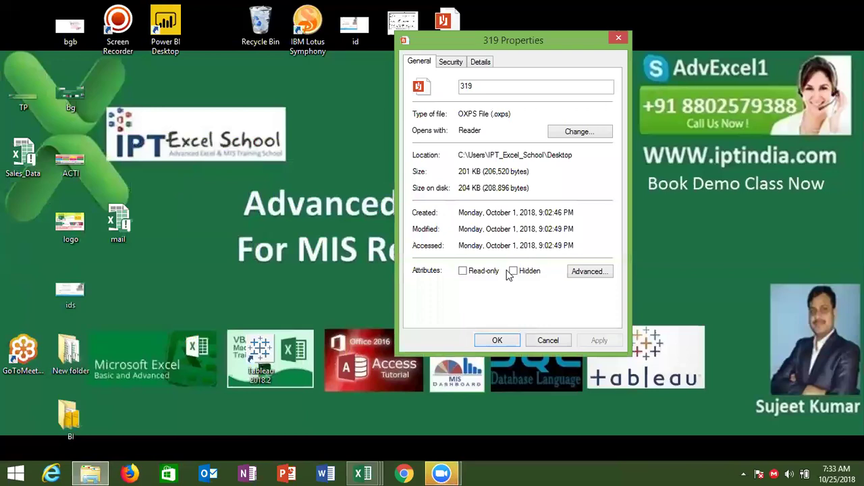
{"action": "left_click", "coordinate": [513, 271]}
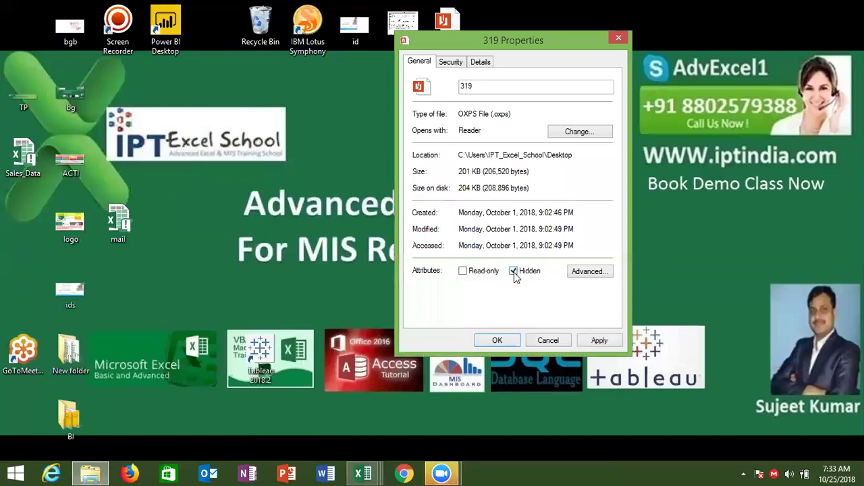
{"action": "left_click", "coordinate": [591, 341]}
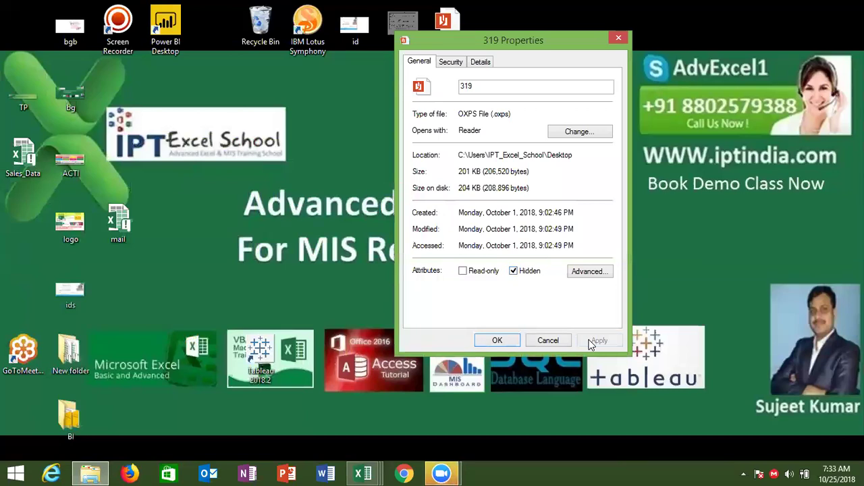
{"action": "left_click", "coordinate": [503, 341]}
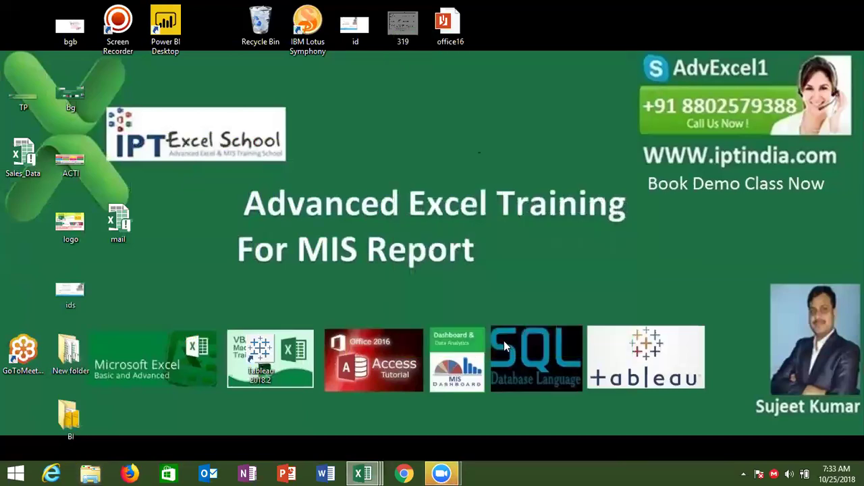
- Refresh the desktop so the hidden 319 icon shows dimmed
{"action": "right_click", "coordinate": [351, 193]}
{"action": "mouse_move", "coordinate": [382, 217]}
{"action": "left_click", "coordinate": [382, 231]}
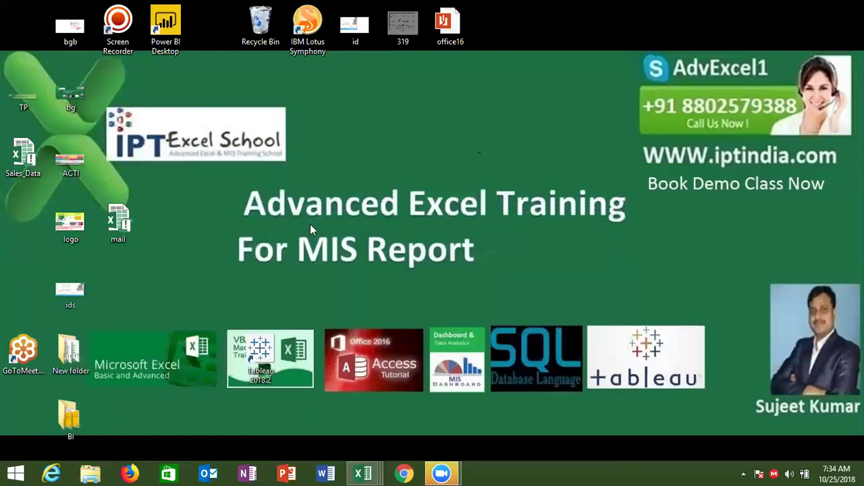
- Set Folder Options to 'Don't show hidden files, folders, or drives', then minimise Explorer
{"action": "left_click", "coordinate": [93, 473]}
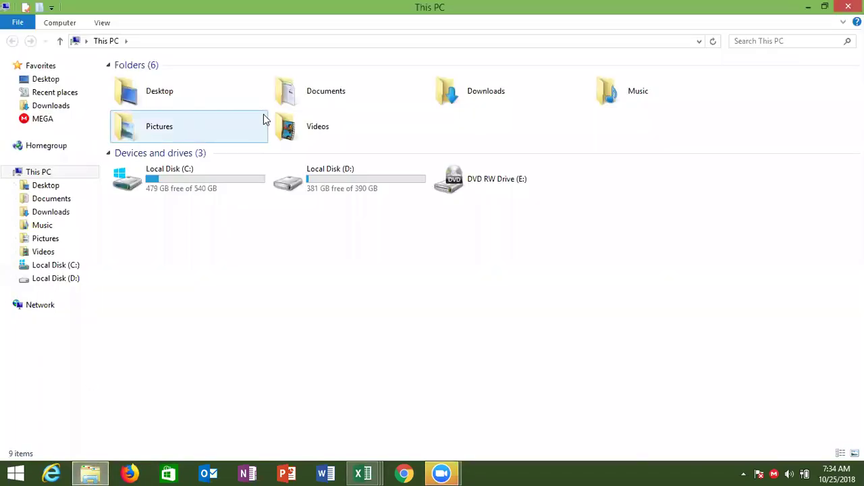
{"action": "left_click", "coordinate": [101, 23]}
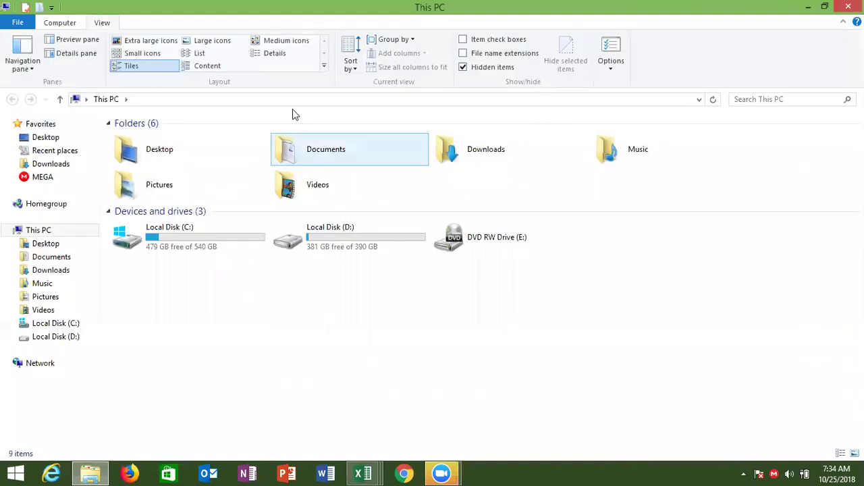
{"action": "left_click", "coordinate": [610, 48]}
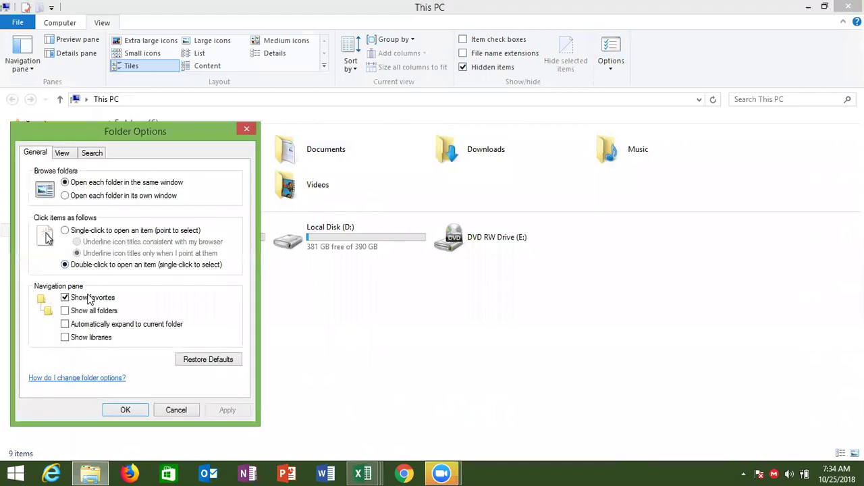
{"action": "left_click", "coordinate": [63, 157]}
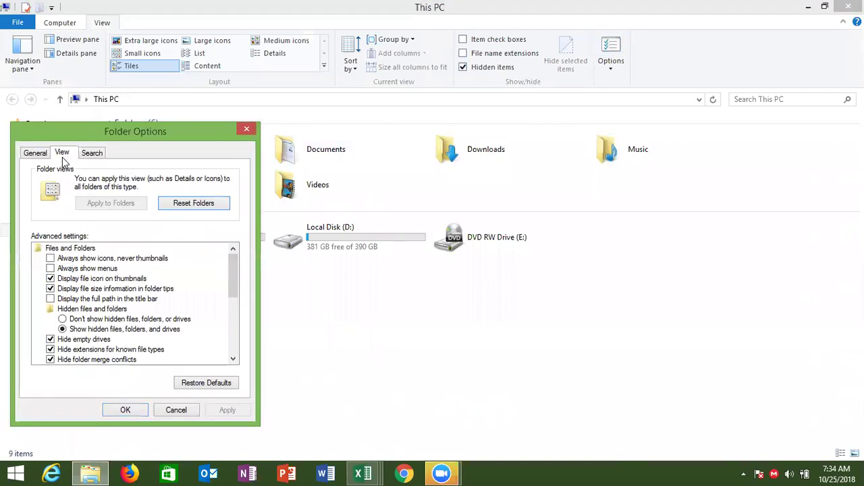
{"action": "left_click", "coordinate": [69, 318]}
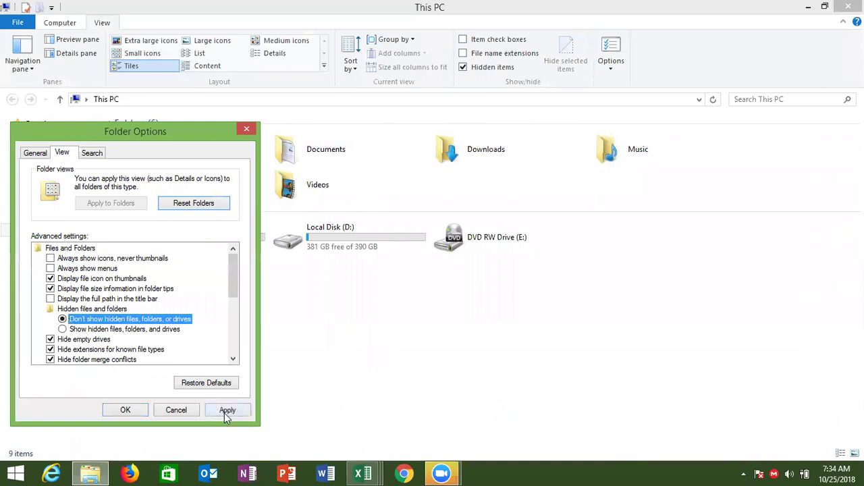
{"action": "left_click", "coordinate": [224, 412]}
{"action": "left_click", "coordinate": [130, 410]}
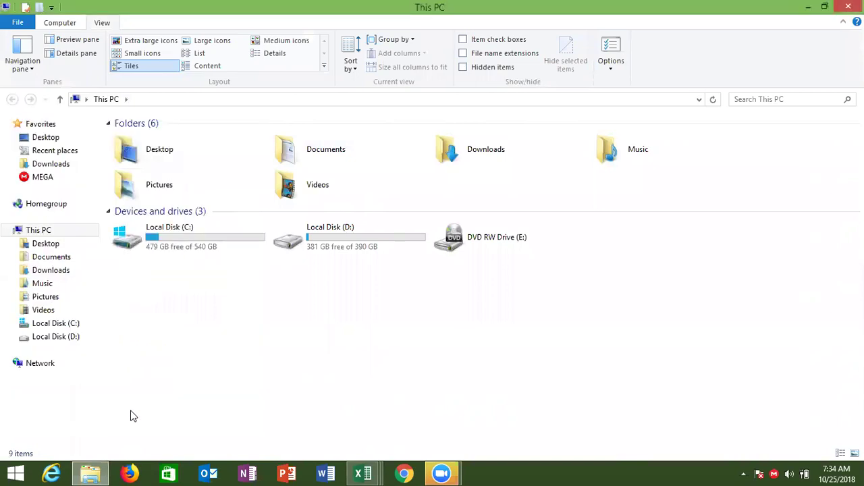
{"action": "key", "text": "super+d"}
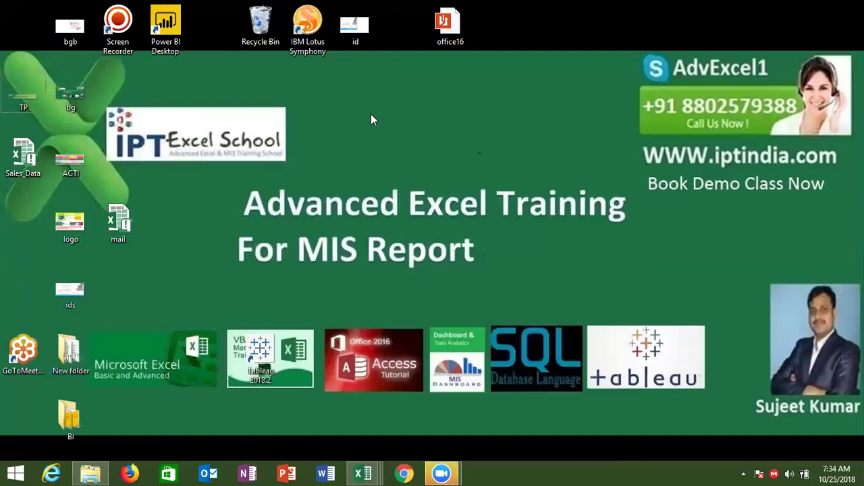
- Set Folder Options to 'Show hidden files, folders, and drives', then minimise and refresh the desktop
{"action": "left_click", "coordinate": [91, 470]}
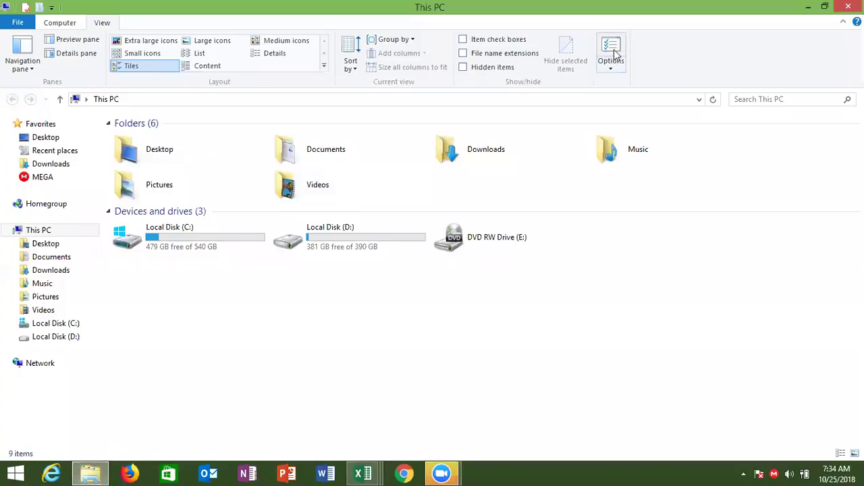
{"action": "left_click", "coordinate": [611, 50]}
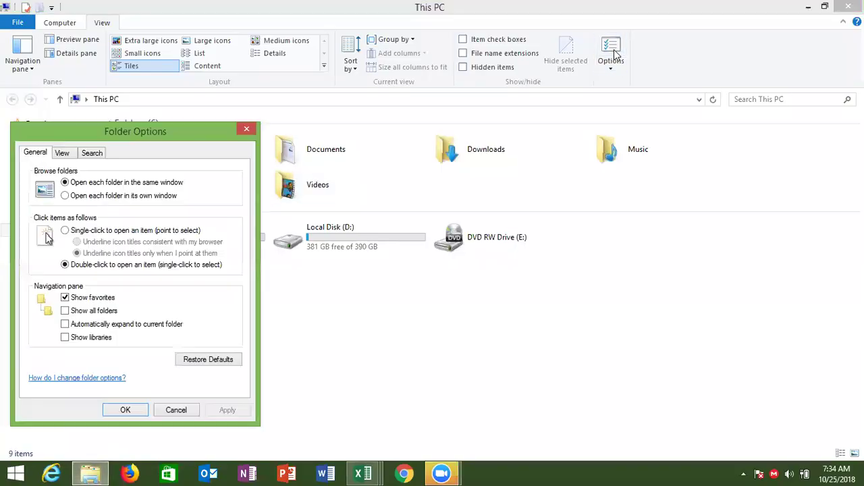
{"action": "left_click", "coordinate": [68, 153]}
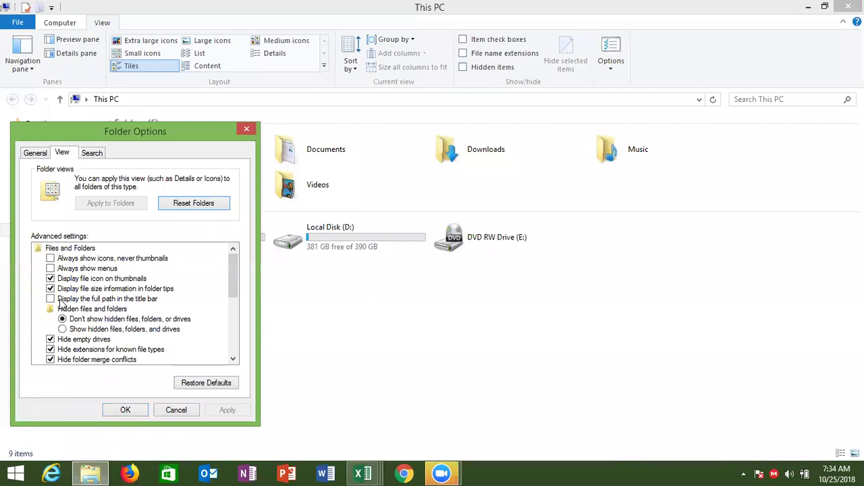
{"action": "left_click", "coordinate": [63, 329]}
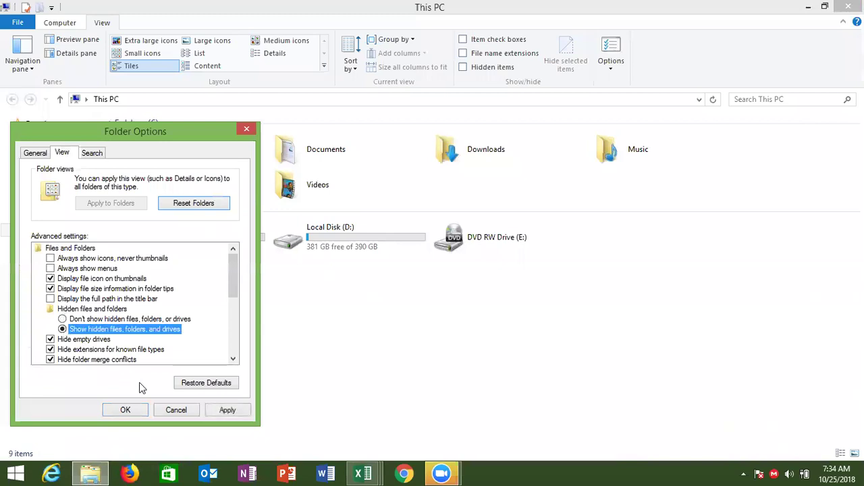
{"action": "left_click", "coordinate": [220, 411]}
{"action": "left_click", "coordinate": [143, 412]}
{"action": "key", "text": "super+d"}
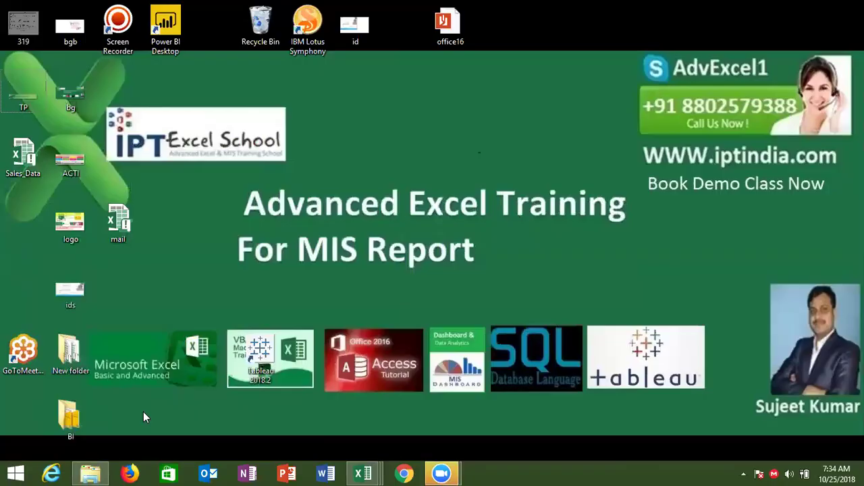
{"action": "right_click", "coordinate": [318, 131]}
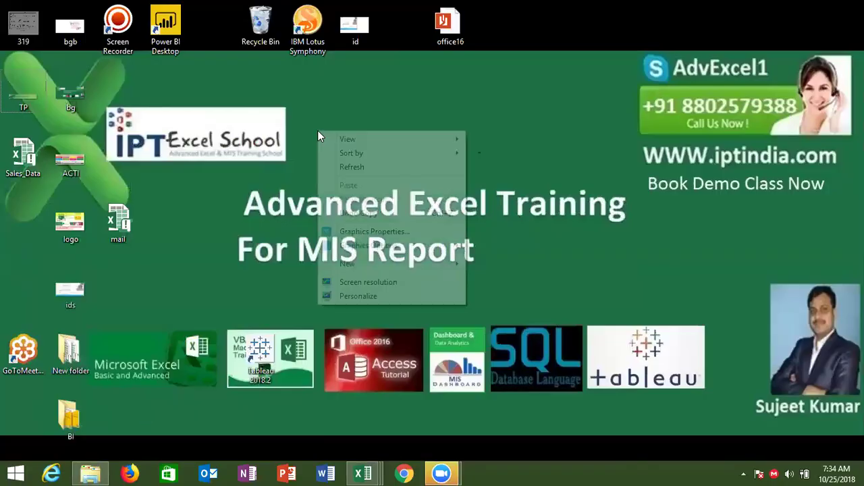
{"action": "left_click", "coordinate": [349, 173]}
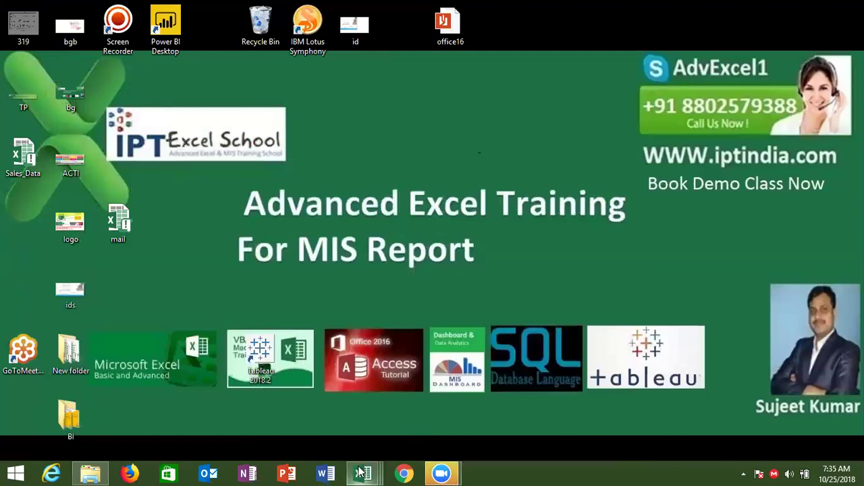
- Switch to the Class_file workbook and browse the File > New template gallery
{"action": "mouse_move", "coordinate": [361, 472]}
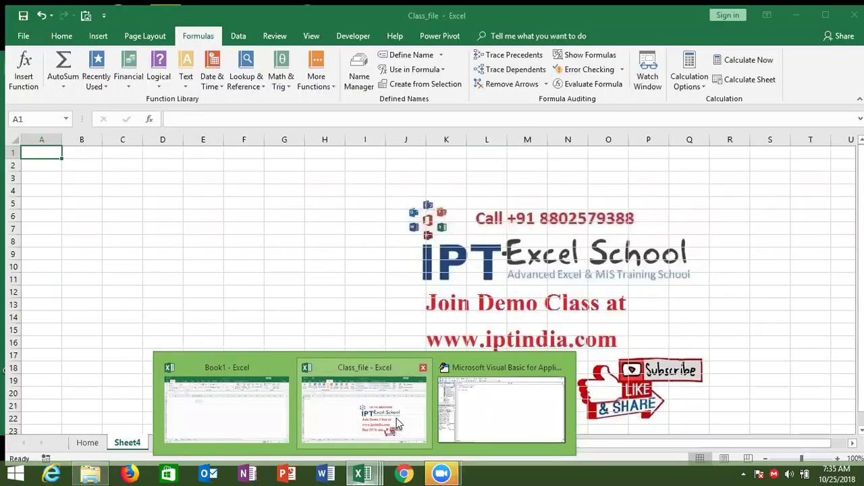
{"action": "left_click", "coordinate": [396, 418]}
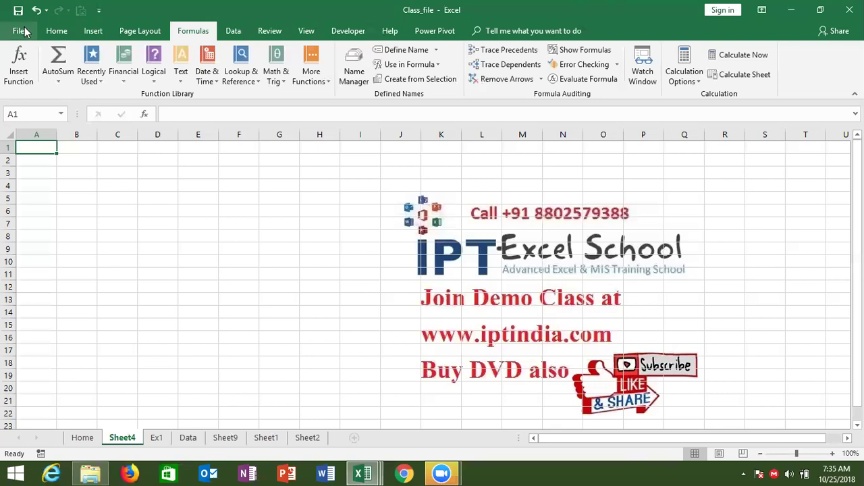
{"action": "left_click", "coordinate": [24, 30]}
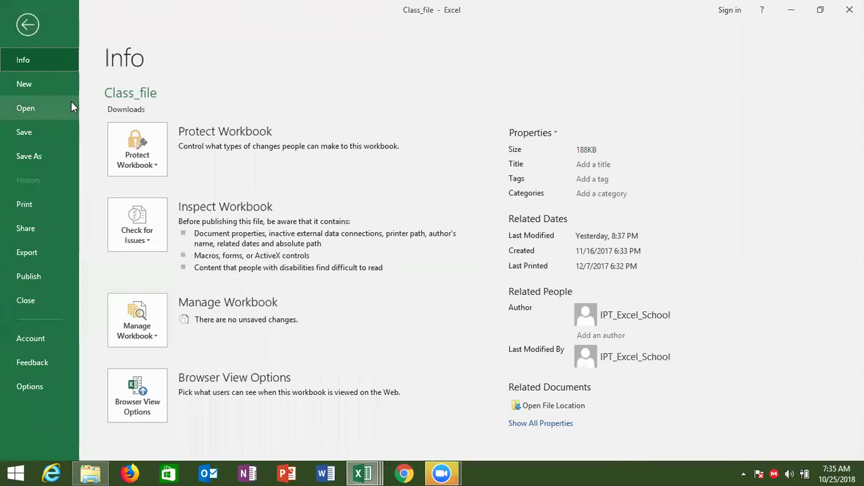
{"action": "left_click", "coordinate": [72, 88]}
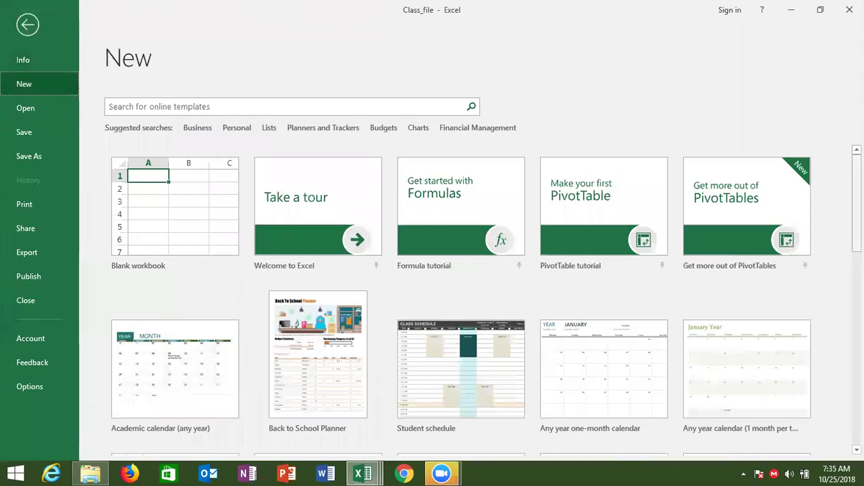
{"action": "scroll", "coordinate": [486, 300], "scroll_direction": "down", "scroll_amount": 1}
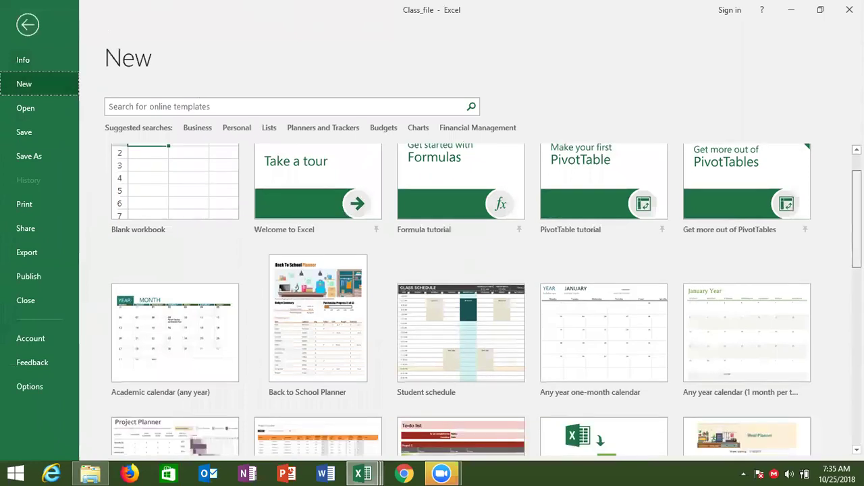
{"action": "scroll", "coordinate": [486, 300], "scroll_direction": "down", "scroll_amount": 5}
{"action": "scroll", "coordinate": [486, 299], "scroll_direction": "down", "scroll_amount": 3}
{"action": "scroll", "coordinate": [796, 220], "scroll_direction": "down", "scroll_amount": 2}
{"action": "scroll", "coordinate": [796, 220], "scroll_direction": "down", "scroll_amount": 4}
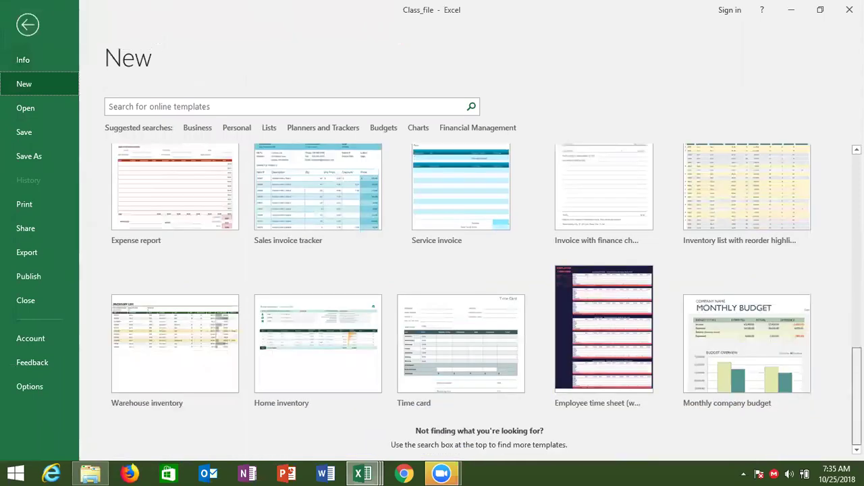
{"action": "scroll", "coordinate": [796, 220], "scroll_direction": "up", "scroll_amount": 12}
{"action": "scroll", "coordinate": [800, 193], "scroll_direction": "up", "scroll_amount": 2}
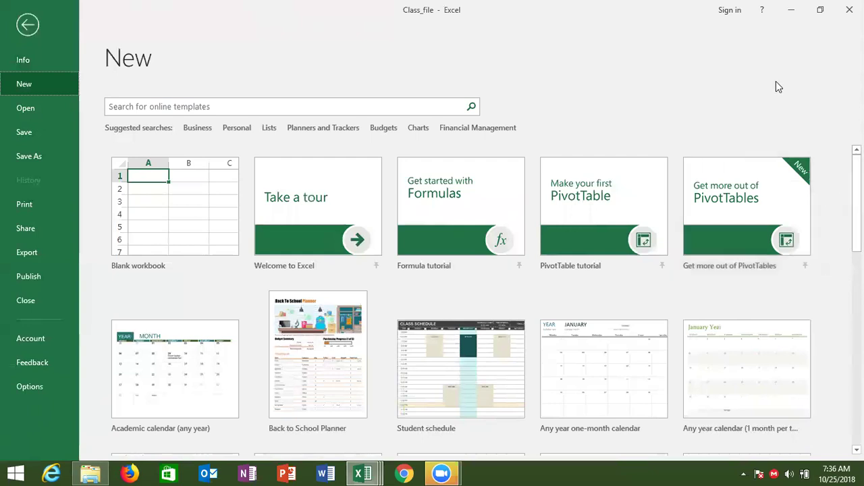
- Search online templates for 'bill' and create a workbook from Billing statement (Simple)
{"action": "left_click", "coordinate": [450, 106]}
{"action": "type", "text": "bill"}
{"action": "key", "text": "Return"}
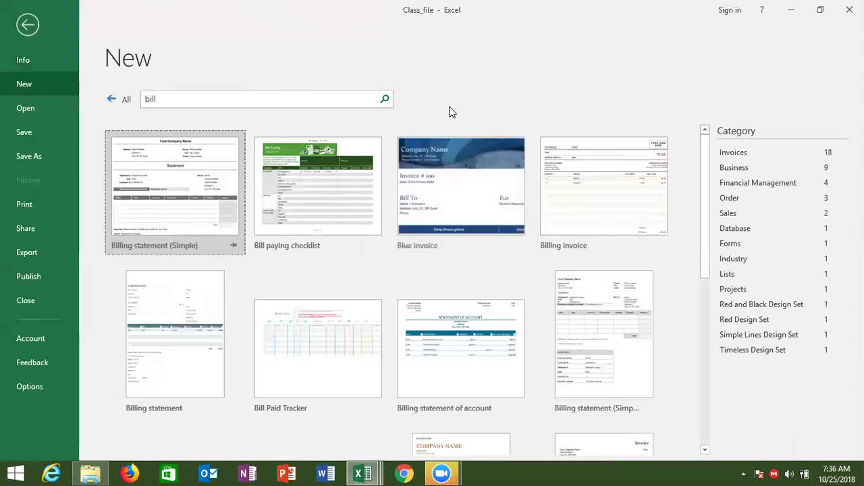
{"action": "left_click", "coordinate": [590, 329]}
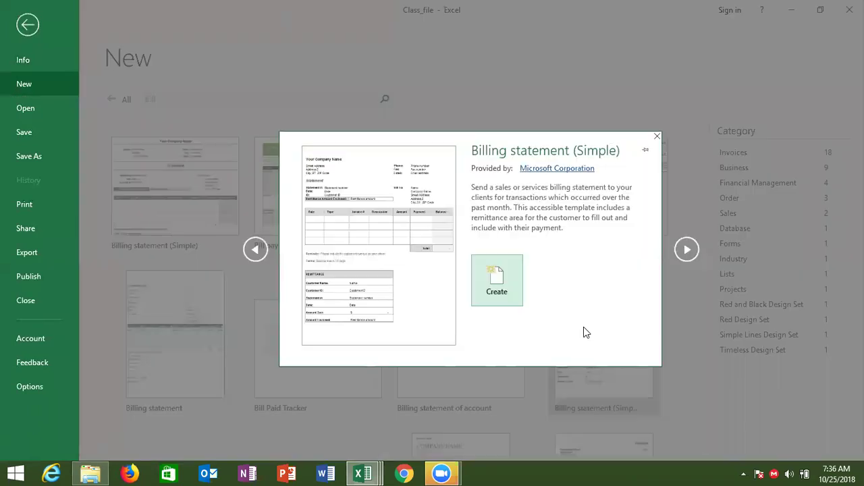
{"action": "left_click", "coordinate": [481, 286]}
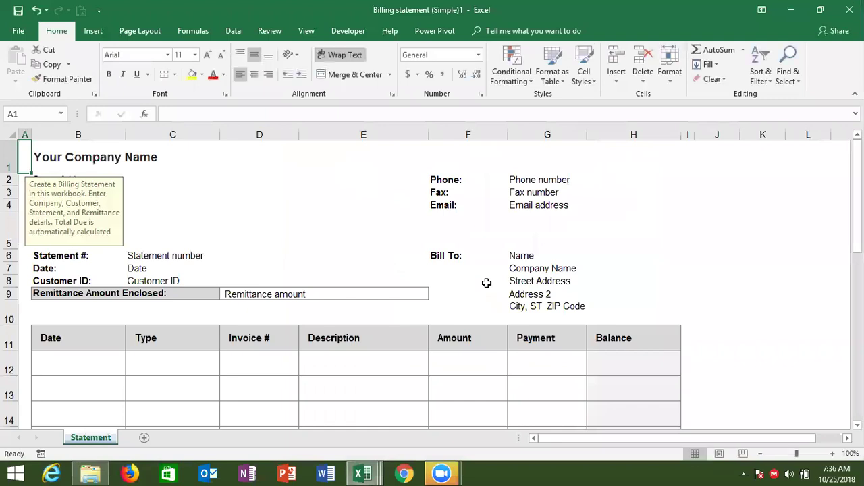
- Jump to the bottom and back to the top of the Billing statement sheet, then close it
{"action": "key", "text": "Down"}
{"action": "key", "text": "Down"}
{"action": "key", "text": "Down"}
{"action": "key", "text": "Down"}
{"action": "key", "text": "Down"}
{"action": "key", "text": "Down"}
{"action": "key", "text": "Down"}
{"action": "key", "text": "Down"}
{"action": "key", "text": "Down"}
{"action": "key", "text": "Down"}
{"action": "key", "text": "Up"}
{"action": "key", "text": "Up"}
{"action": "key", "text": "Up"}
{"action": "key", "text": "Up"}
{"action": "key", "text": "Up"}
{"action": "key", "text": "Up"}
{"action": "key", "text": "Up"}
{"action": "key", "text": "Up"}
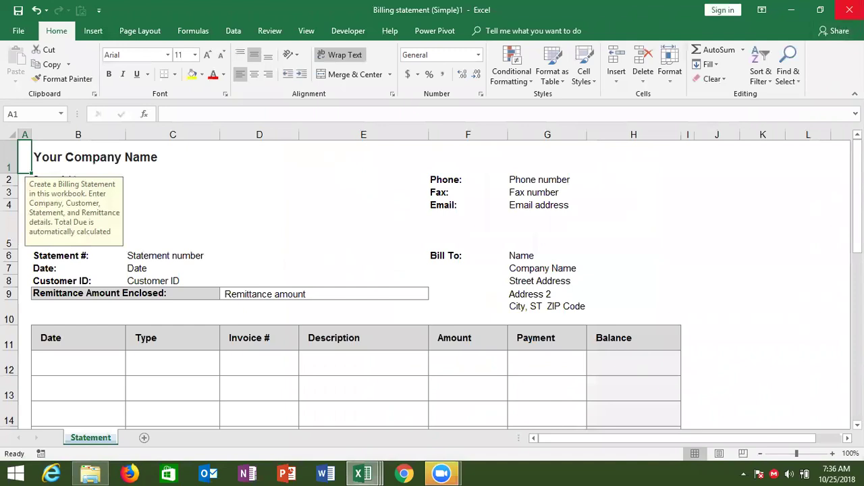
{"action": "left_click", "coordinate": [849, 13]}
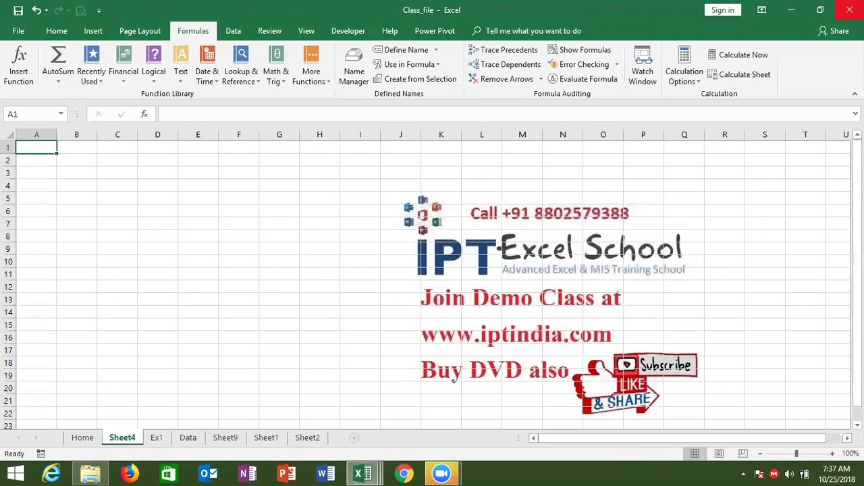
- Close Class_file, then select A1:I5 in Book2 and merge and center it
{"action": "left_click", "coordinate": [847, 11]}
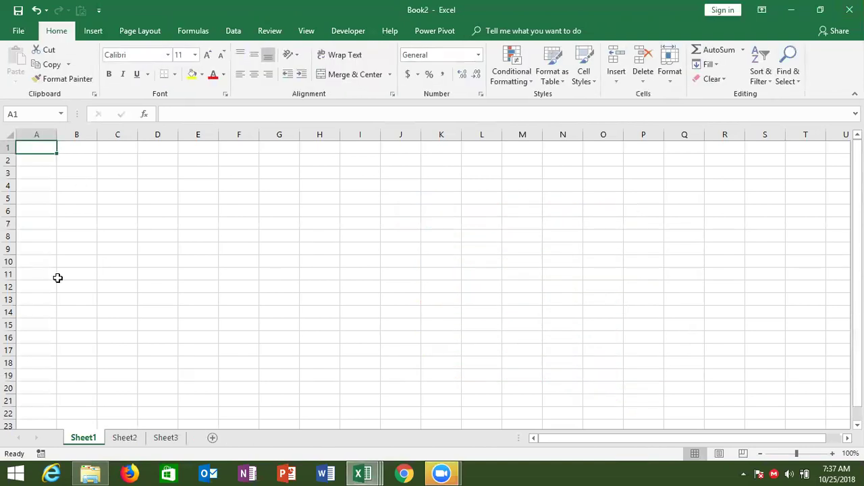
{"action": "key", "text": "shift+Right"}
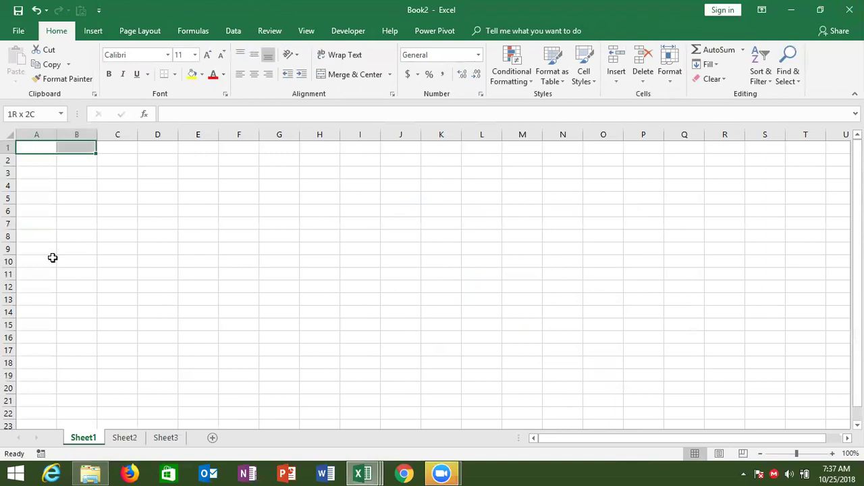
{"action": "key", "text": "shift+Right"}
{"action": "key", "text": "shift+Right"}
{"action": "key", "text": "shift+Right"}
{"action": "key", "text": "shift+Right"}
{"action": "key", "text": "shift+Right"}
{"action": "key", "text": "shift+Right"}
{"action": "key", "text": "shift+Right"}
{"action": "key", "text": "shift+Right"}
{"action": "key", "text": "shift+Down"}
{"action": "key", "text": "shift+Down"}
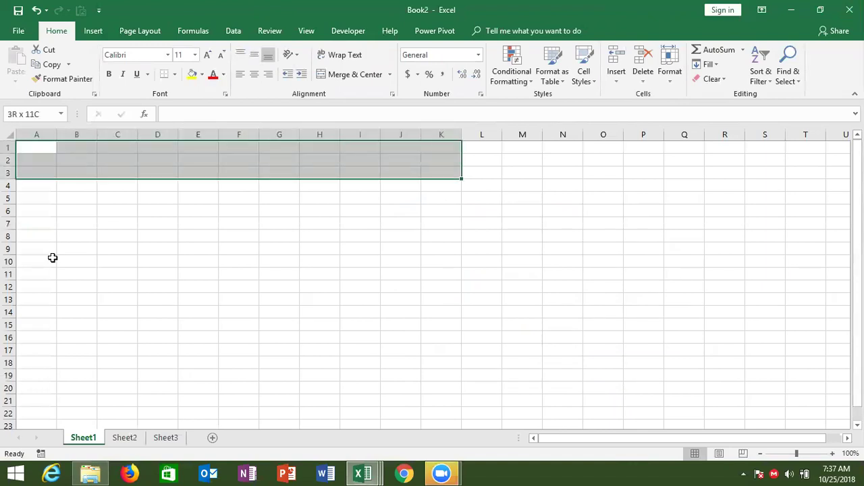
{"action": "key", "text": "shift+Down"}
{"action": "key", "text": "shift+Down"}
{"action": "key", "text": "shift+Left"}
{"action": "key", "text": "shift+Left"}
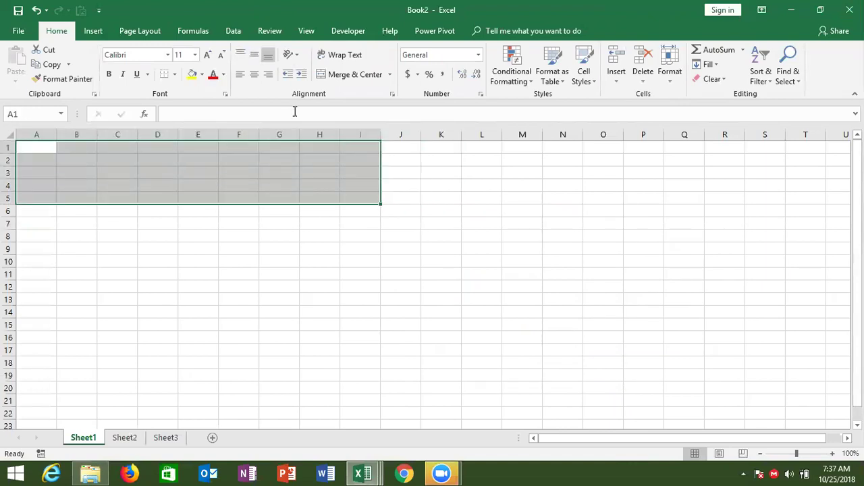
{"action": "left_click", "coordinate": [343, 79]}
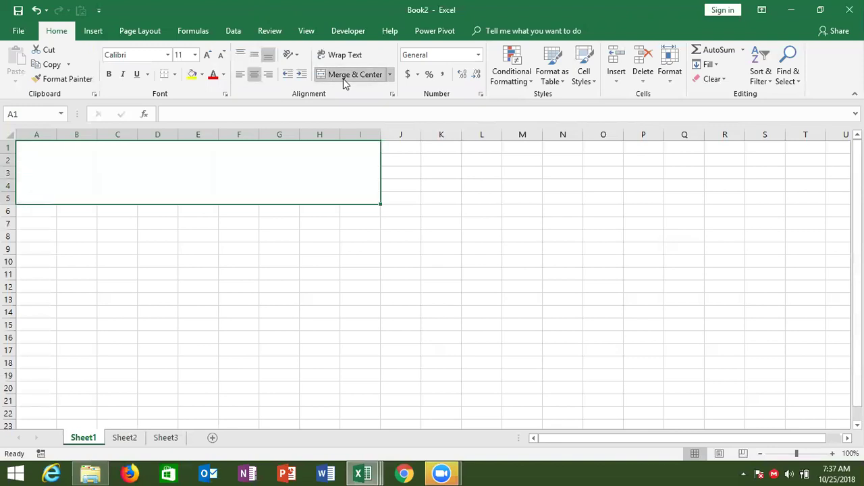
- Enter the 'Daily Cash Tracker' title, middle-aligned, at 48 pt and underlined
{"action": "type", "text": "Daily "}
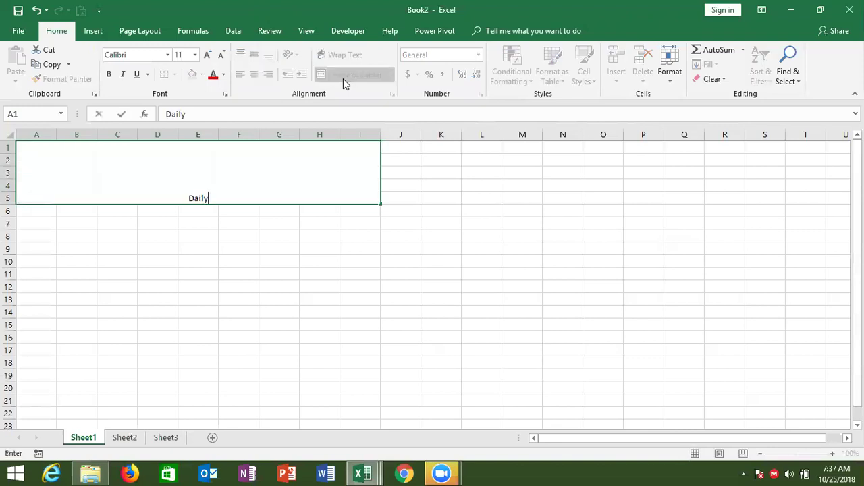
{"action": "type", "text": "Cash"}
{"action": "type", "text": " Tracker"}
{"action": "key", "text": "ctrl+Return"}
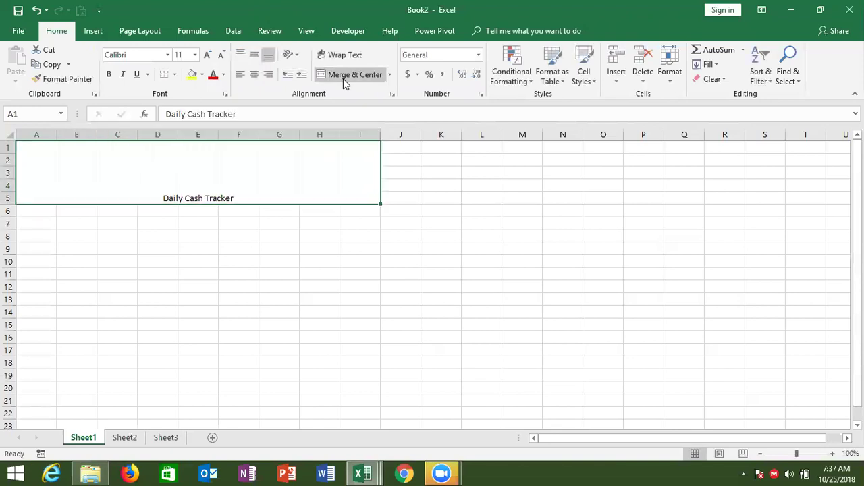
{"action": "left_click", "coordinate": [253, 59]}
{"action": "left_click", "coordinate": [208, 56]}
{"action": "left_click", "coordinate": [207, 57]}
{"action": "left_click", "coordinate": [207, 57]}
{"action": "left_click", "coordinate": [207, 57]}
{"action": "left_click", "coordinate": [207, 57]}
{"action": "left_click", "coordinate": [207, 57]}
{"action": "left_click", "coordinate": [207, 57]}
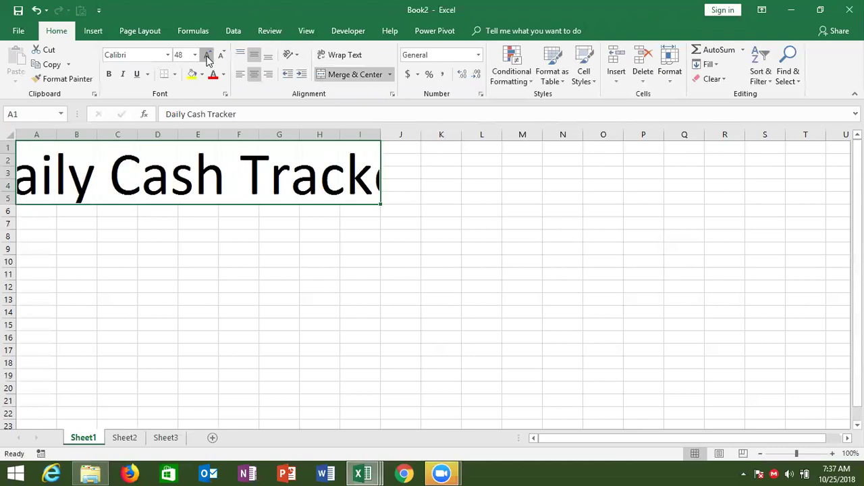
{"action": "left_click", "coordinate": [221, 57]}
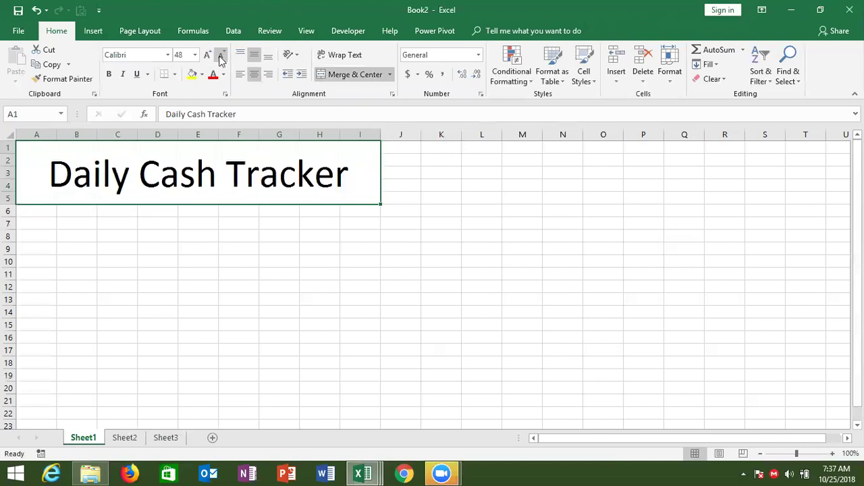
{"action": "key", "text": "ctrl+u"}
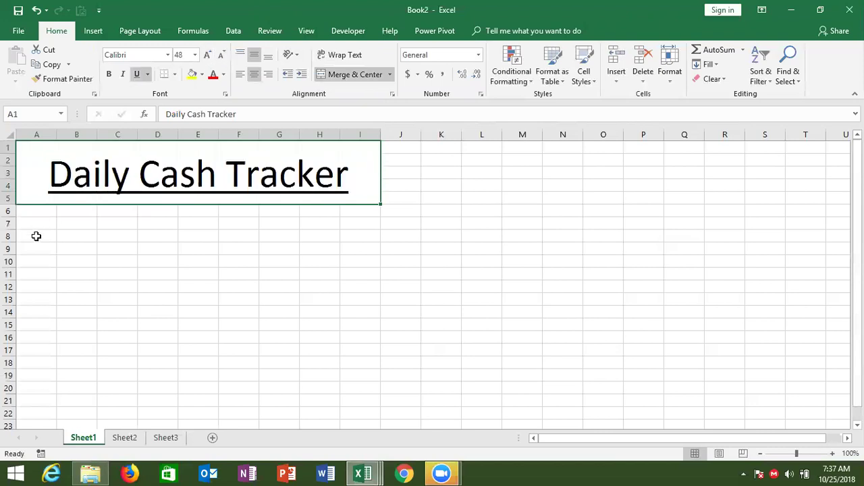
{"action": "left_click", "coordinate": [37, 235]}
- Label A8 'Date' and F8 'Location', with bottom borders under A8:B8 and F8:H8
{"action": "type", "text": "Date"}
{"action": "key", "text": "Tab"}
{"action": "left_click_drag", "start_coordinate": [36, 236], "coordinate": [76, 235]}
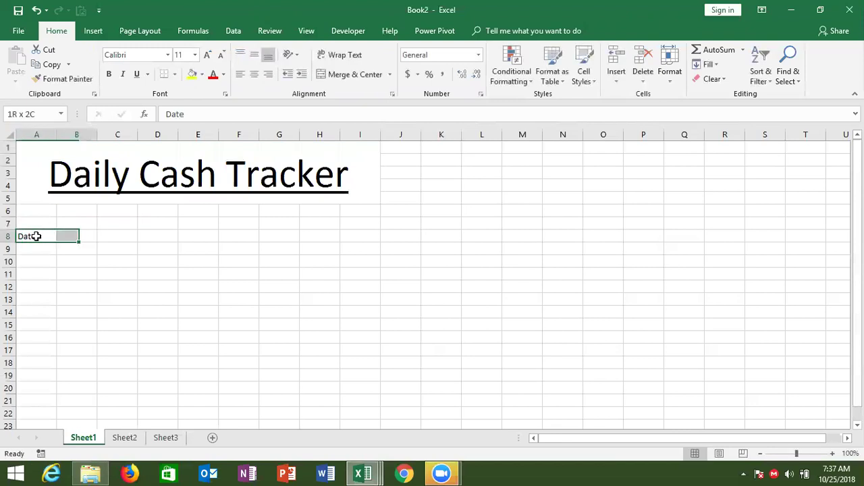
{"action": "left_click", "coordinate": [163, 76]}
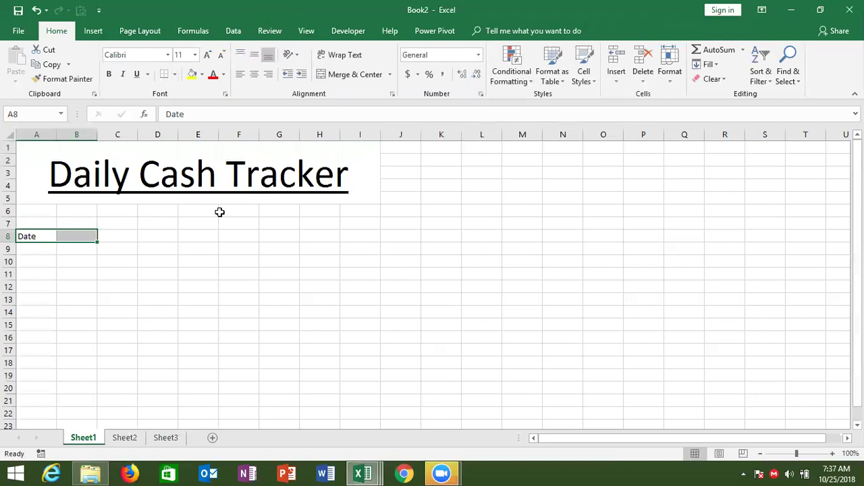
{"action": "left_click", "coordinate": [231, 234]}
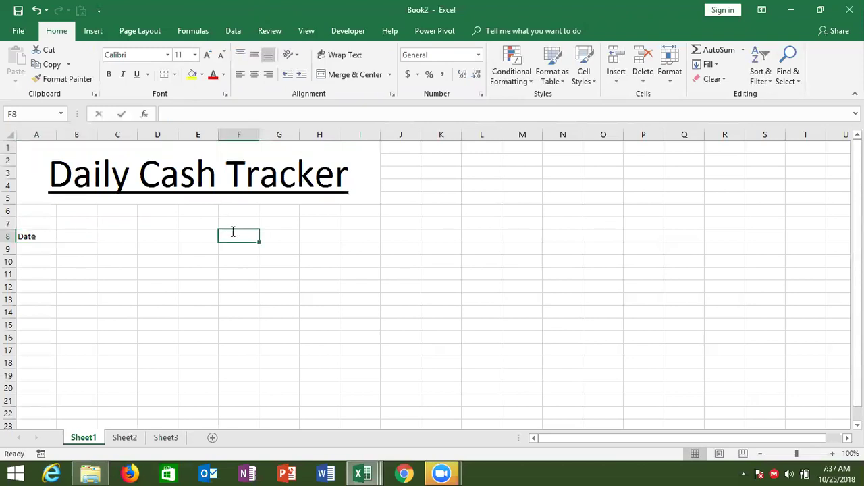
{"action": "type", "text": "Location"}
{"action": "left_click_drag", "start_coordinate": [231, 234], "coordinate": [319, 236]}
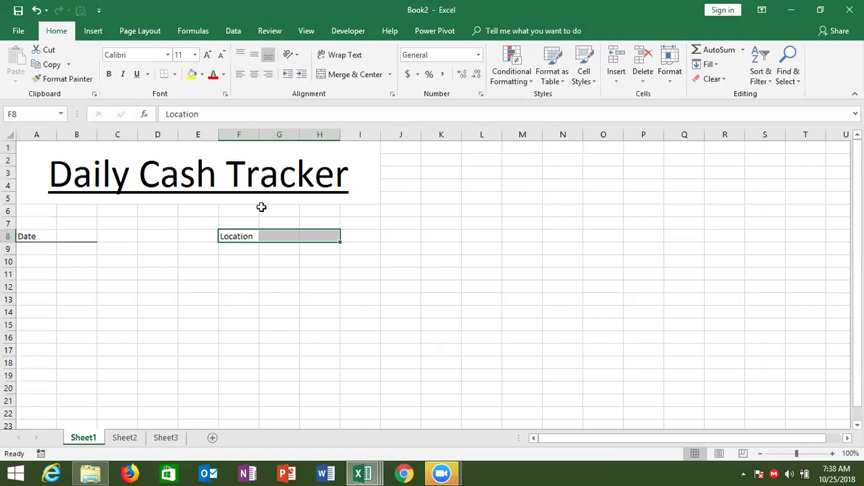
{"action": "left_click", "coordinate": [165, 74]}
- Type the headers Sr, Name, Part, Dr and Cr across A12:E12
{"action": "left_click", "coordinate": [43, 283]}
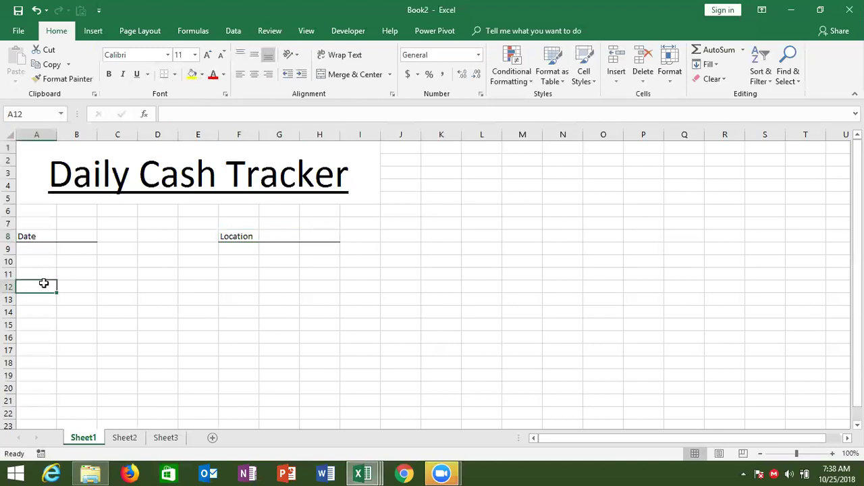
{"action": "type", "text": "Sr"}
{"action": "key", "text": "Tab"}
{"action": "type", "text": "Name"}
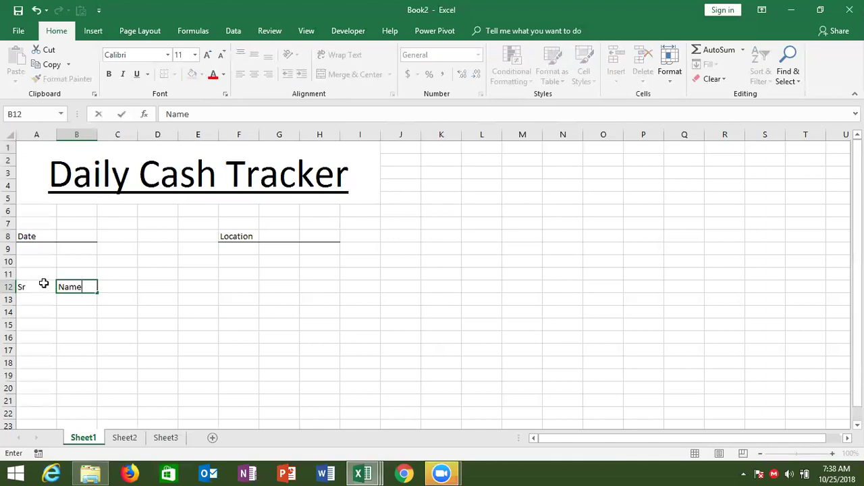
{"action": "key", "text": "Tab"}
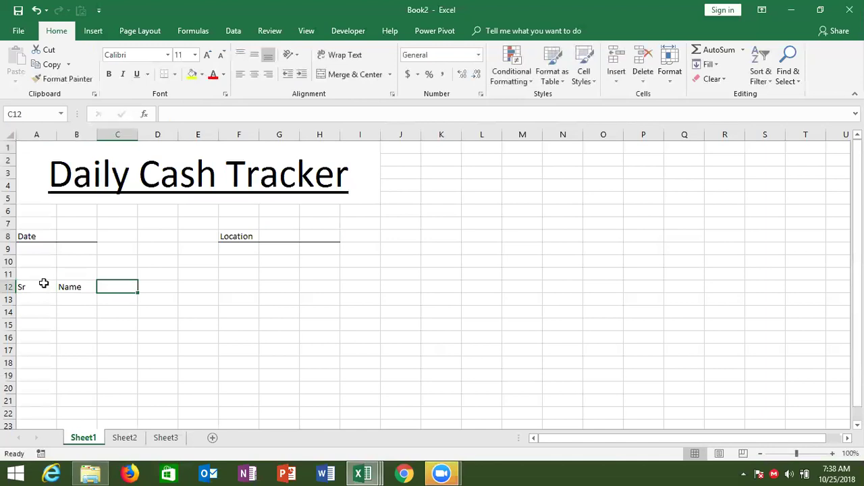
{"action": "type", "text": "Part"}
{"action": "key", "text": "Tab"}
{"action": "type", "text": "Dr"}
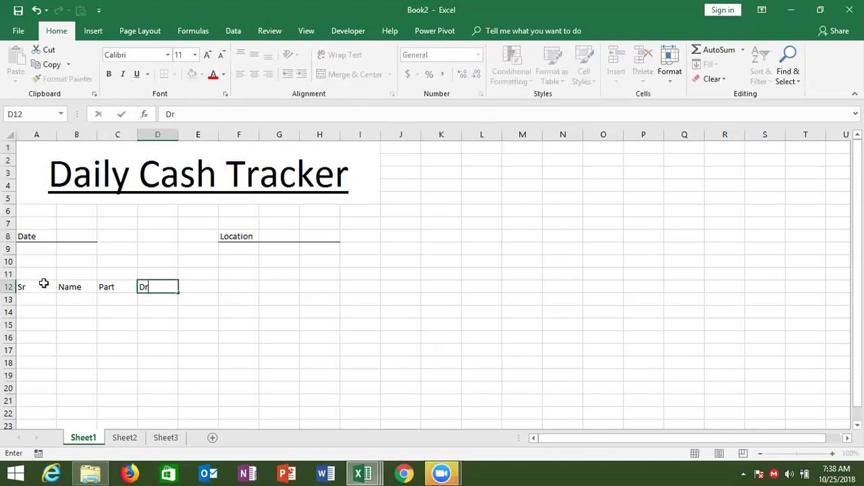
{"action": "key", "text": "Tab"}
{"action": "type", "text": "Ct"}
{"action": "key", "text": "Tab"}
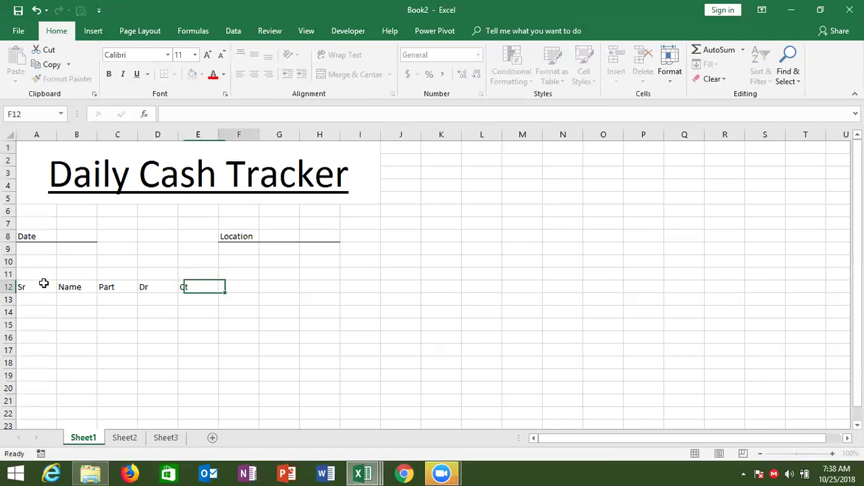
{"action": "key", "text": "Left"}
{"action": "type", "text": "Cr"}
{"action": "key", "text": "Return"}
{"action": "key", "text": "Up"}
{"action": "key", "text": "Left"}
{"action": "key", "text": "Left"}
{"action": "key", "text": "Left"}
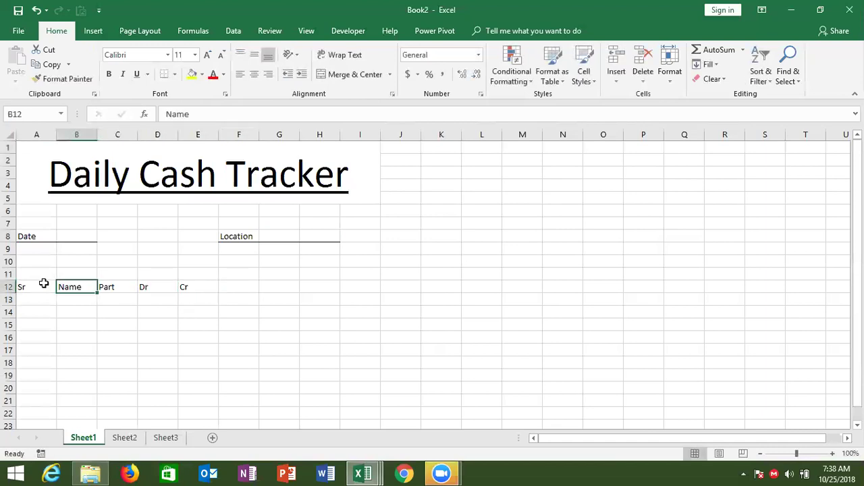
{"action": "key", "text": "Left"}
{"action": "key", "text": "shift+Right"}
{"action": "key", "text": "shift+Right"}
{"action": "key", "text": "shift+Right"}
{"action": "key", "text": "shift+Right"}
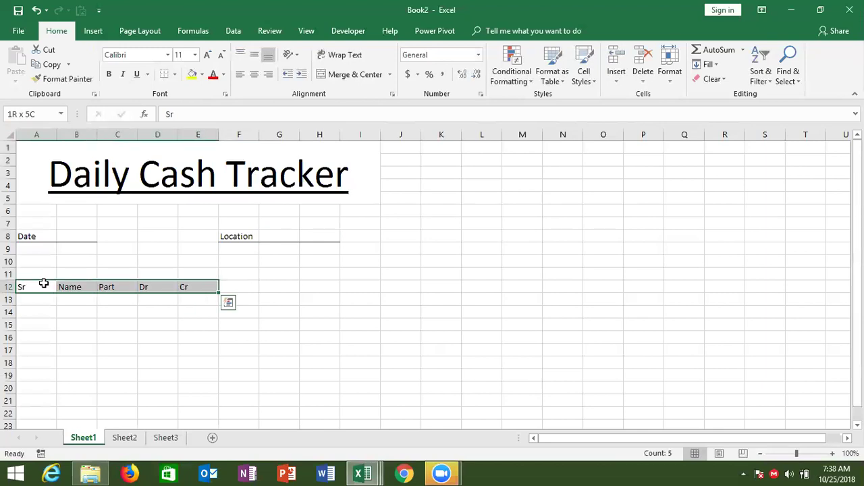
- Apply All Borders to the A12:E26 table
{"action": "key", "text": "shift+Down"}
{"action": "key", "text": "shift+Down"}
{"action": "key", "text": "shift+Down"}
{"action": "key", "text": "shift+Down"}
{"action": "key", "text": "shift+Down"}
{"action": "key", "text": "shift+Down"}
{"action": "key", "text": "shift+Down"}
{"action": "key", "text": "shift+Down"}
{"action": "left_click", "coordinate": [174, 74]}
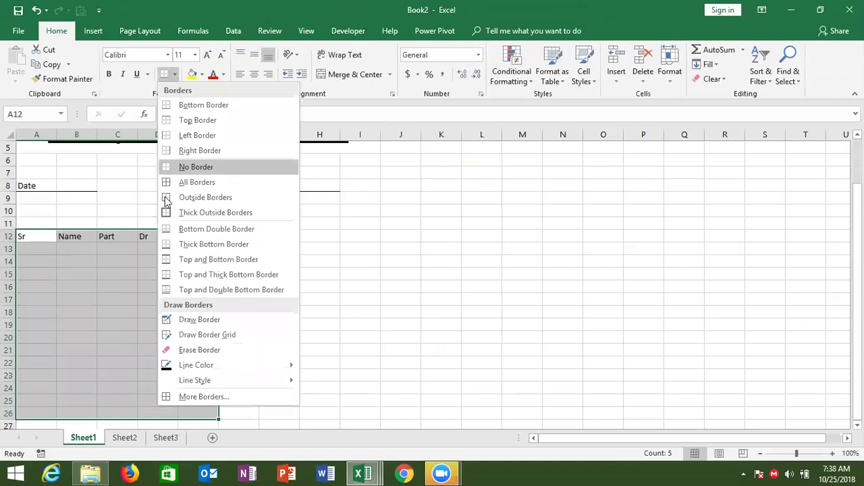
{"action": "left_click", "coordinate": [189, 183]}
{"action": "left_click", "coordinate": [69, 331]}
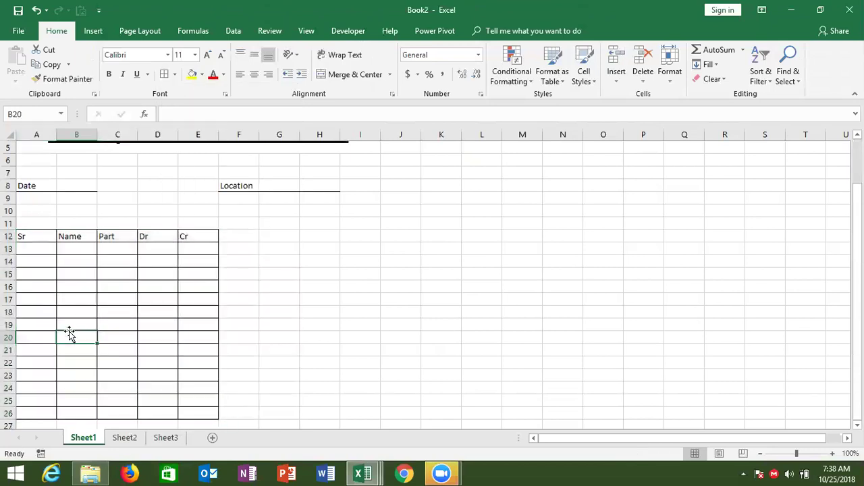
- Enter 'Total' in cell A27
{"action": "key", "text": "Down"}
{"action": "key", "text": "Down"}
{"action": "key", "text": "Down"}
{"action": "key", "text": "Down"}
{"action": "key", "text": "Left"}
{"action": "key", "text": "Up"}
{"action": "key", "text": "Up"}
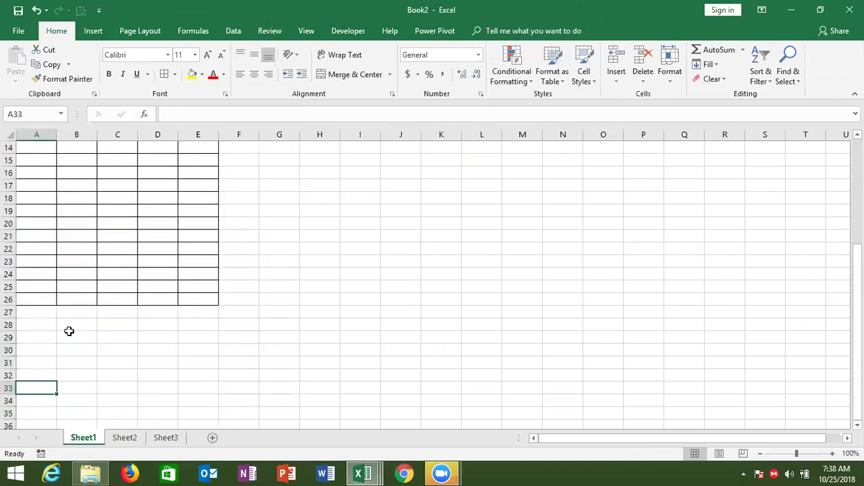
{"action": "key", "text": "Up"}
{"action": "key", "text": "Up"}
{"action": "key", "text": "Up"}
{"action": "key", "text": "shift+Right"}
{"action": "key", "text": "shift+Right"}
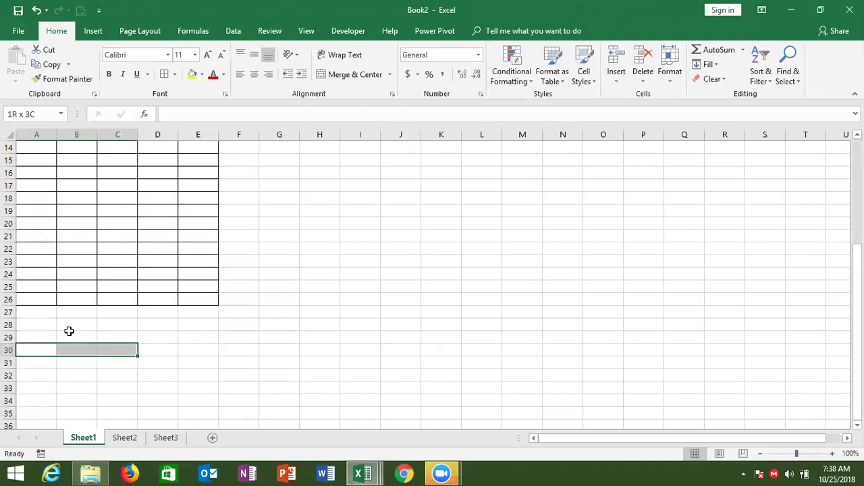
{"action": "key", "text": "shift+Left"}
{"action": "key", "text": "shift+Left"}
{"action": "key", "text": "shift+Right"}
{"action": "key", "text": "shift+Right"}
{"action": "key", "text": "shift+Left"}
{"action": "key", "text": "shift+Left"}
{"action": "key", "text": "Up"}
{"action": "key", "text": "Up"}
- Start a SUM formula in C27, then cancel it
{"action": "key", "text": "Up"}
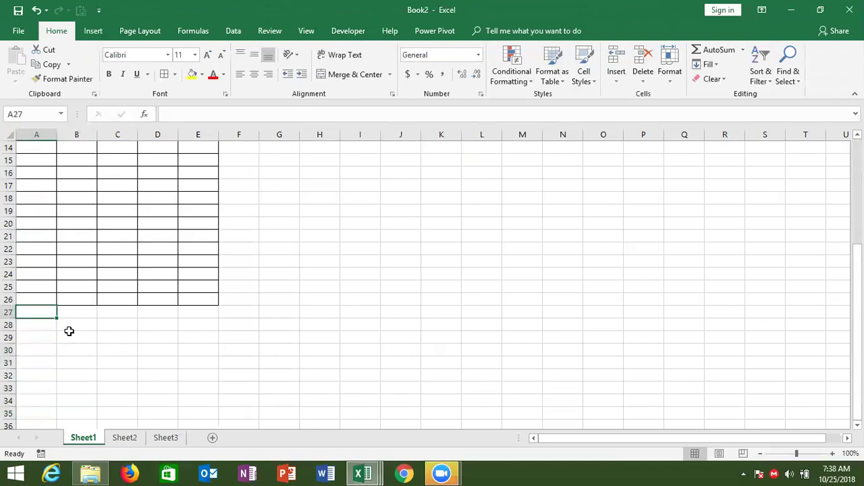
{"action": "type", "text": "Total"}
{"action": "key", "text": "Tab"}
{"action": "key", "text": "Tab"}
{"action": "type", "text": "=su"}
{"action": "key", "text": "Tab"}
{"action": "key", "text": "Escape"}
{"action": "type", "text": "=sum"}
{"action": "key", "text": "Tab"}
{"action": "key", "text": "Up"}
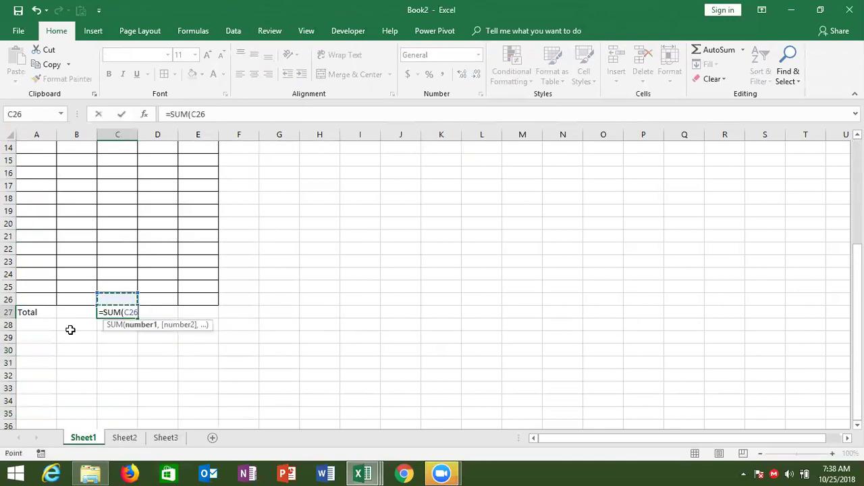
{"action": "key", "text": "shift+Up"}
{"action": "key", "text": "shift+Up"}
{"action": "key", "text": "shift+Up"}
{"action": "key", "text": "shift+Up"}
{"action": "key", "text": "shift+Up"}
{"action": "key", "text": "shift+Up"}
{"action": "key", "text": "shift+Left"}
{"action": "key", "text": "shift+Left"}
{"action": "key", "text": "shift+Right"}
{"action": "key", "text": "shift+Right"}
{"action": "key", "text": "shift+Right"}
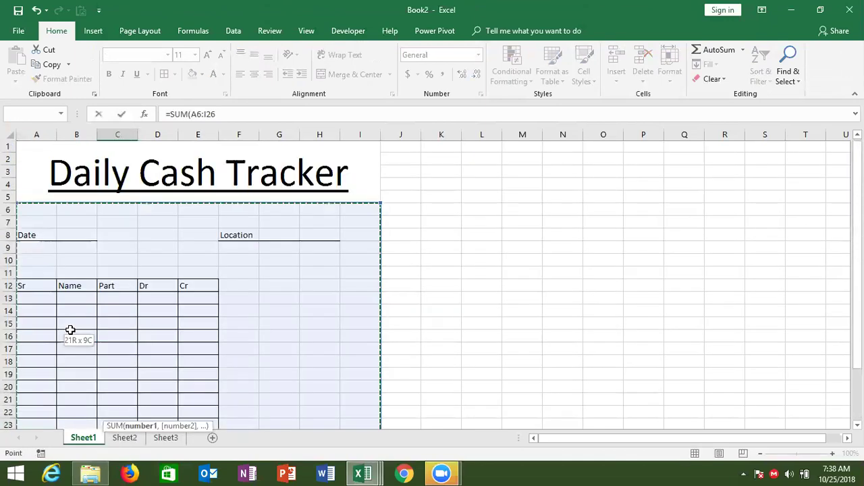
{"action": "key", "text": "shift+Down"}
{"action": "key", "text": "shift+Down"}
{"action": "key", "text": "shift+Down"}
{"action": "key", "text": "shift+Down"}
{"action": "key", "text": "Escape"}
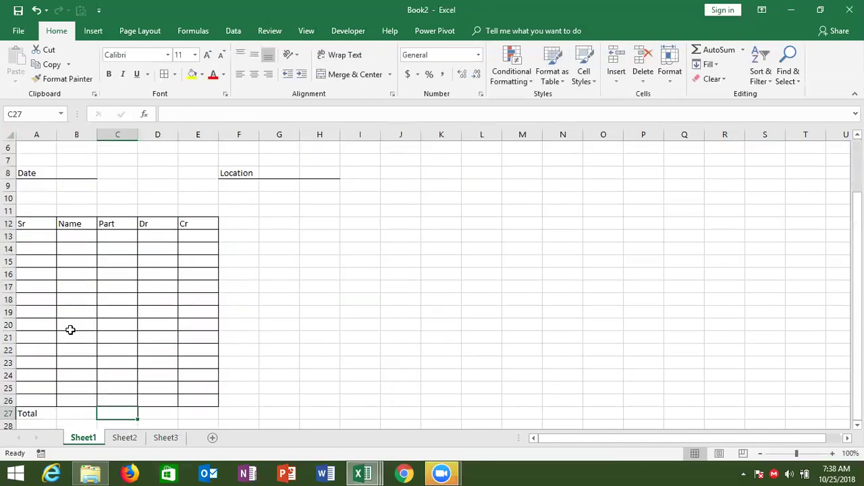
- Enter =SUM(D13:D26) in D27 and fill it right into E27
{"action": "key", "text": "Right"}
{"action": "type", "text": "=sum("}
{"action": "key", "text": "Up"}
{"action": "key", "text": "shift+Up"}
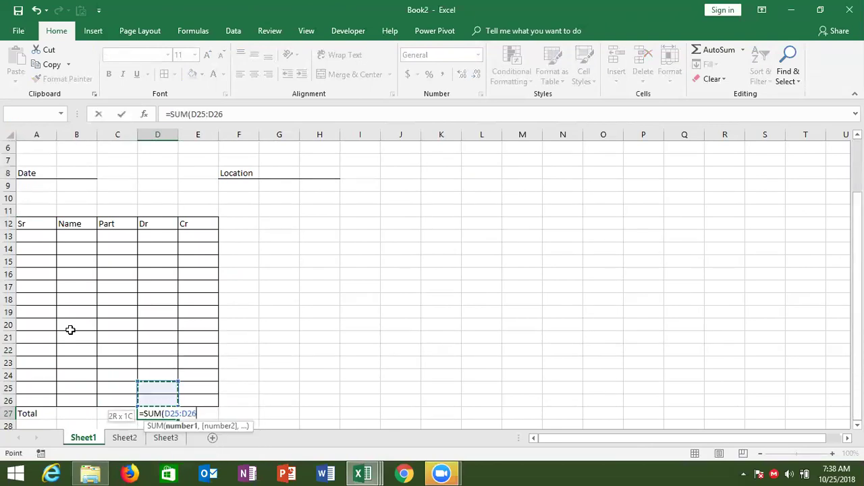
{"action": "key", "text": "shift+Up"}
{"action": "key", "text": "shift+Up"}
{"action": "key", "text": "shift+Up"}
{"action": "key", "text": "shift+Up"}
{"action": "key", "text": "shift+Up"}
{"action": "key", "text": "shift+Up"}
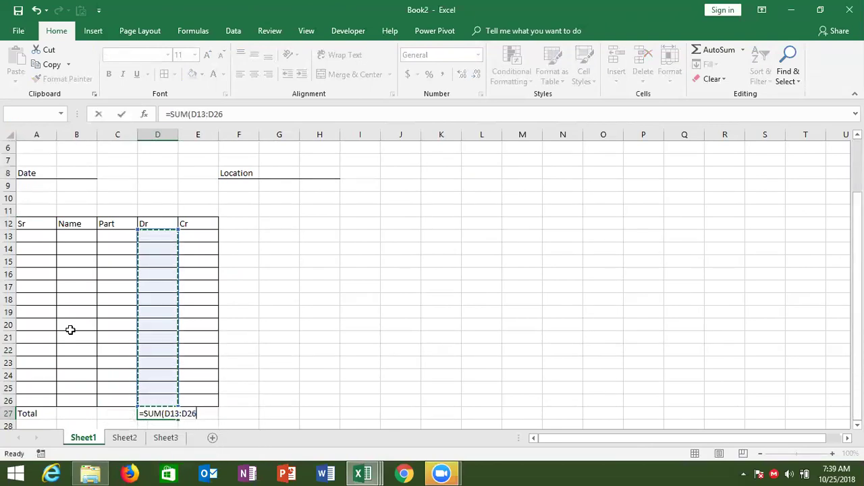
{"action": "key", "text": "Return"}
{"action": "key", "text": "Up"}
{"action": "key", "text": "shift+Right"}
{"action": "key", "text": "ctrl+r"}
{"action": "key", "text": "Down"}
{"action": "key", "text": "Up"}
{"action": "key", "text": "Up"}
{"action": "key", "text": "Up"}
{"action": "key", "text": "Up"}
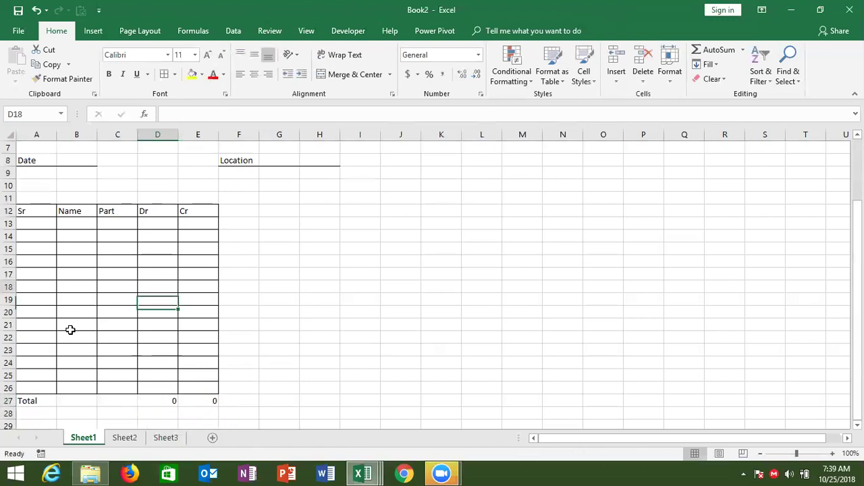
{"action": "key", "text": "Up"}
{"action": "key", "text": "Up"}
{"action": "key", "text": "Up"}
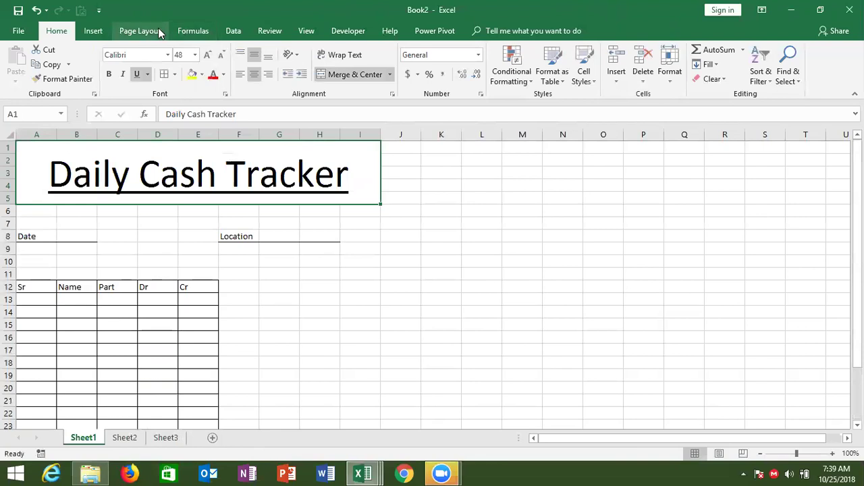
{"action": "left_click", "coordinate": [158, 29]}
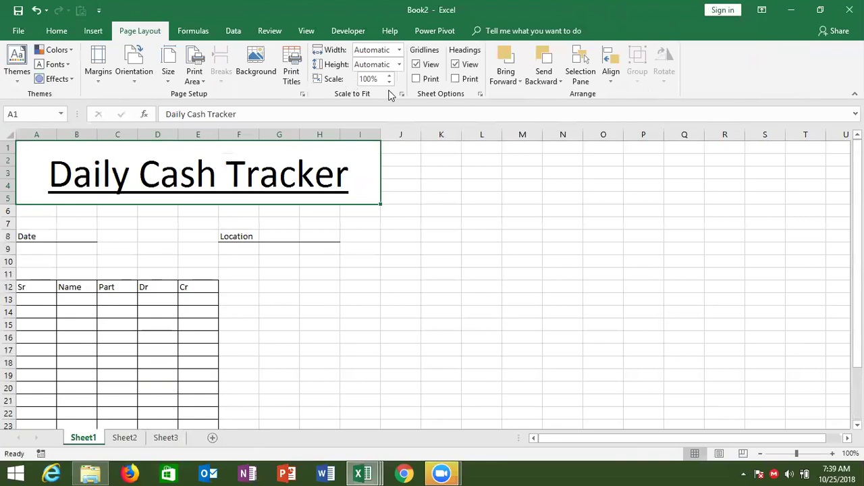
{"action": "left_click", "coordinate": [416, 65]}
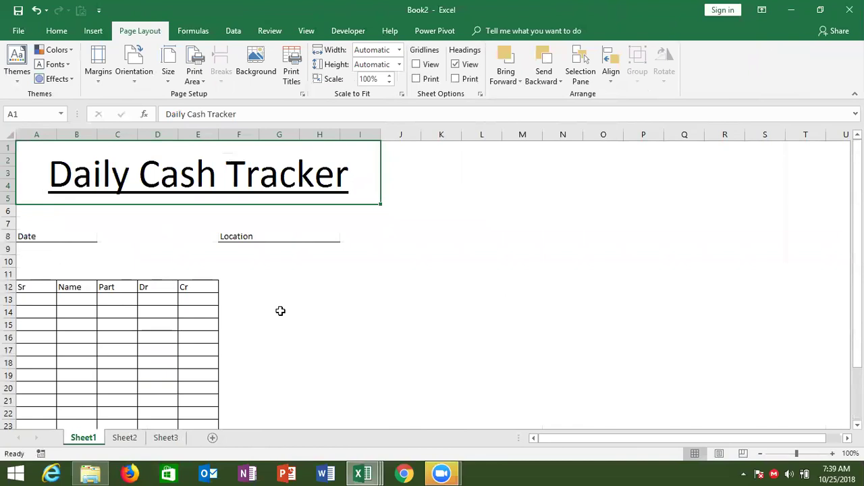
{"action": "key", "text": "Down"}
{"action": "key", "text": "Right"}
{"action": "key", "text": "Right"}
{"action": "key", "text": "Right"}
{"action": "key", "text": "Down"}
{"action": "key", "text": "Down"}
{"action": "key", "text": "Down"}
{"action": "key", "text": "Down"}
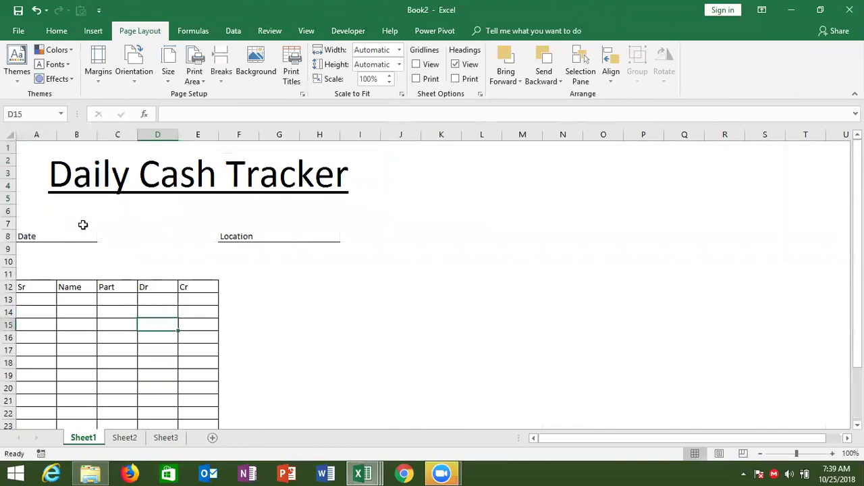
{"action": "left_click", "coordinate": [61, 235]}
{"action": "left_click", "coordinate": [266, 240]}
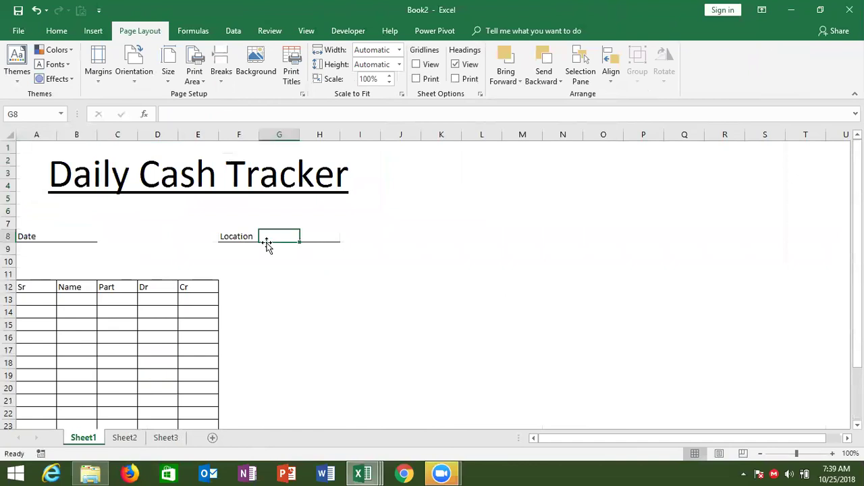
{"action": "left_click_drag", "start_coordinate": [74, 303], "coordinate": [142, 356]}
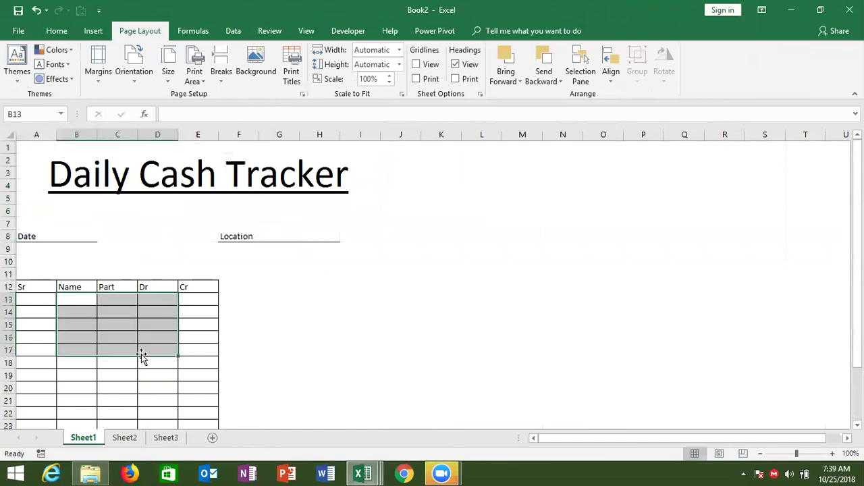
{"action": "left_click", "coordinate": [56, 233]}
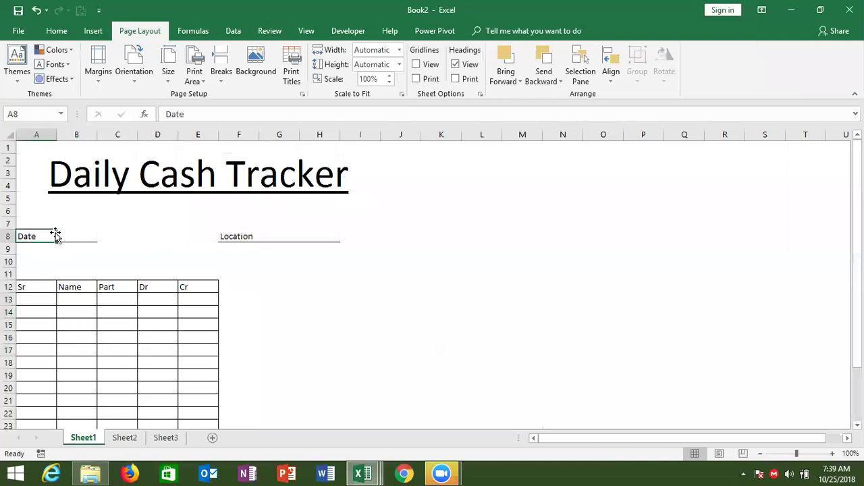
{"action": "left_click", "coordinate": [68, 234]}
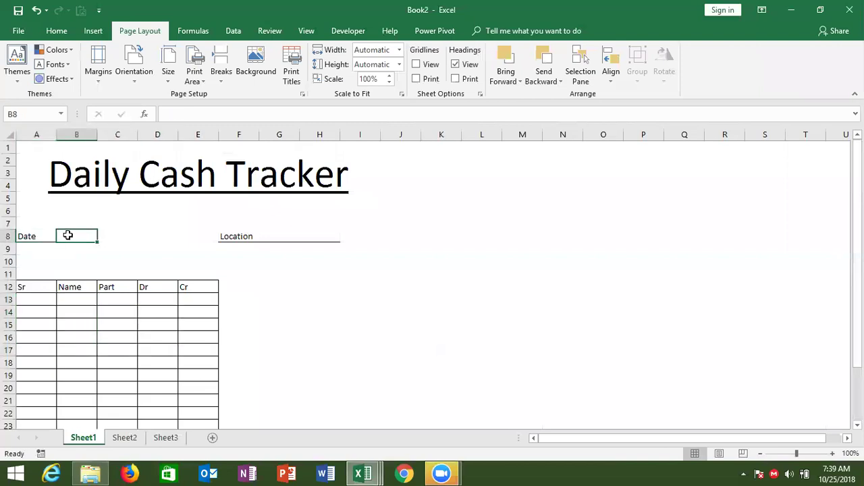
{"action": "left_click", "coordinate": [280, 241]}
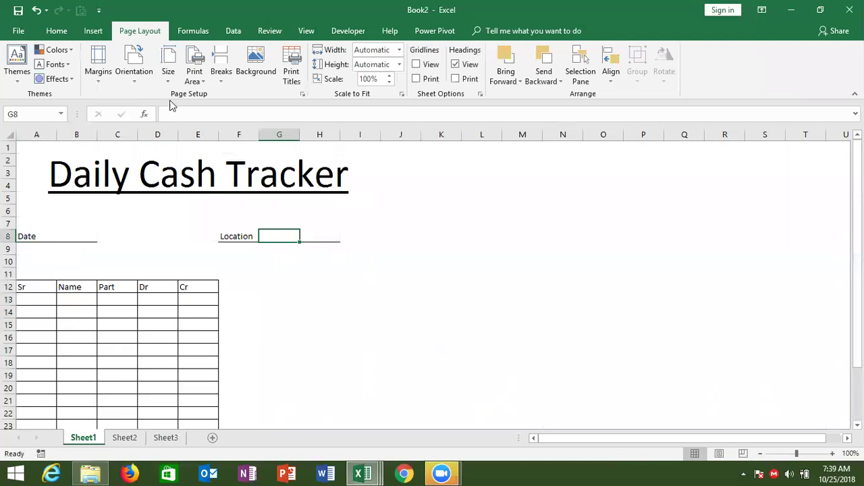
- Save the workbook as file name 'Cash', type Excel Template, in the Desktop folder
{"action": "left_click", "coordinate": [19, 31]}
{"action": "left_click", "coordinate": [37, 160]}
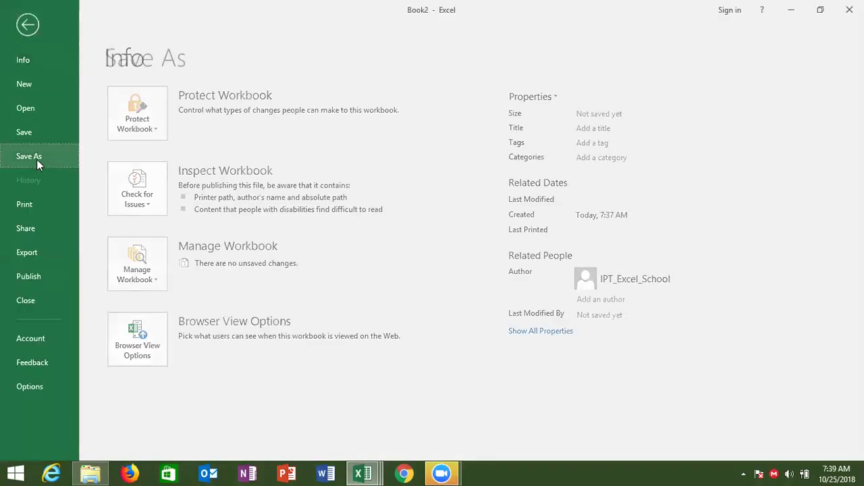
{"action": "left_click", "coordinate": [158, 232]}
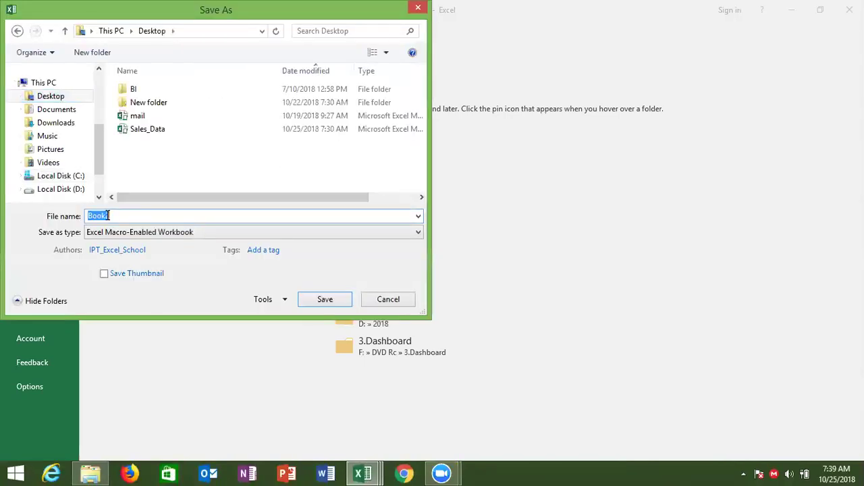
{"action": "type", "text": "Cash"}
{"action": "left_click", "coordinate": [131, 239]}
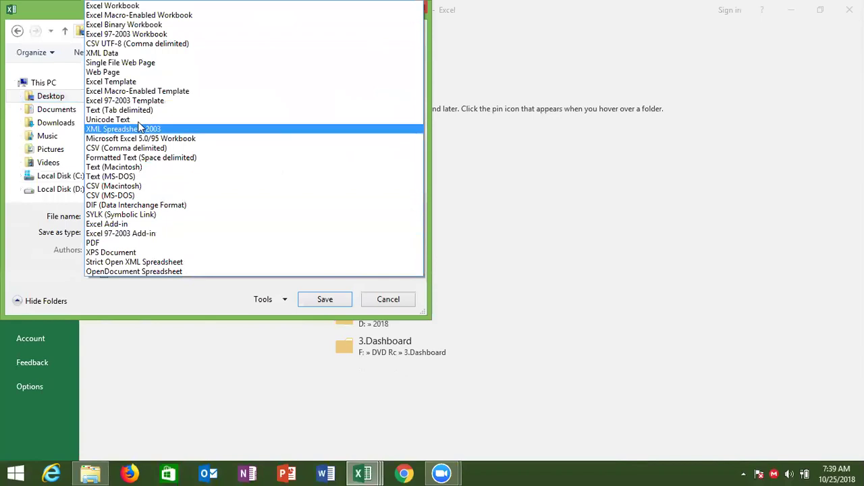
{"action": "left_click", "coordinate": [135, 81]}
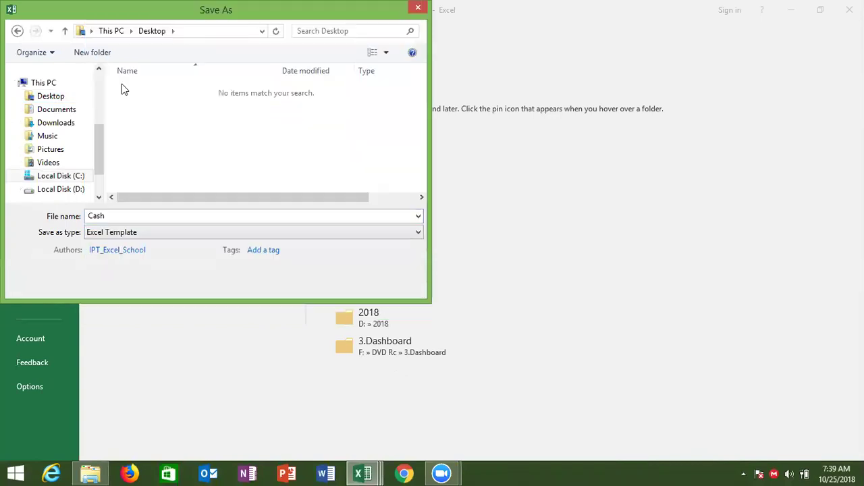
{"action": "left_click", "coordinate": [69, 97]}
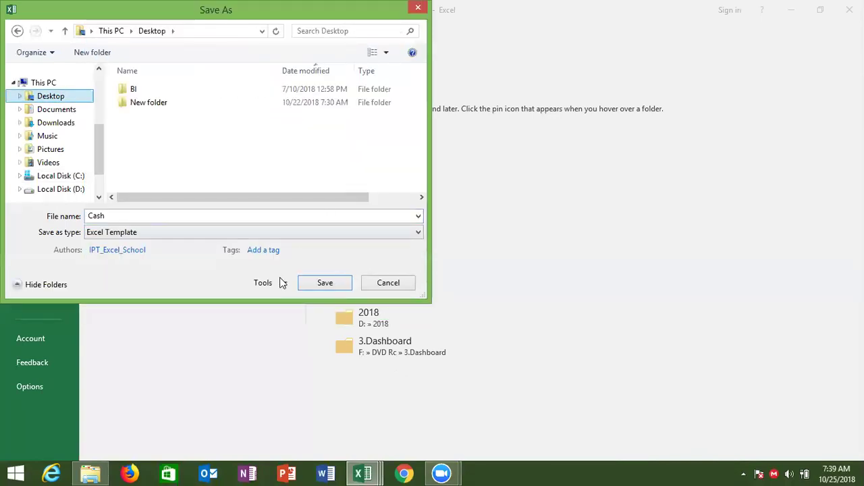
{"action": "left_click", "coordinate": [317, 284]}
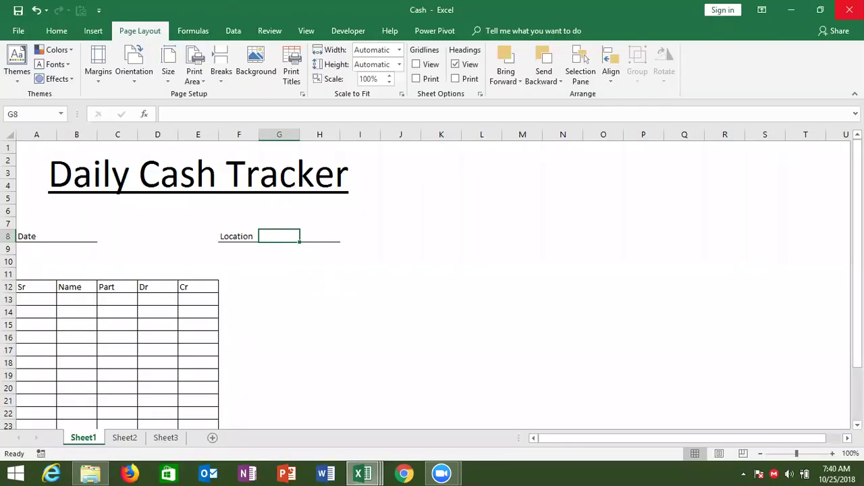
- Close Cash, move its desktop icon, and open a maximized Cash1 workbook from the template
{"action": "left_click", "coordinate": [849, 10]}
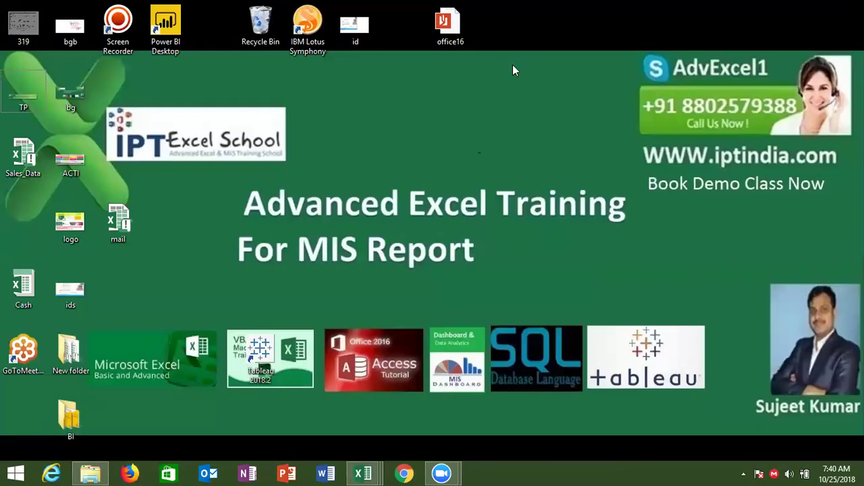
{"action": "left_click_drag", "start_coordinate": [23, 287], "coordinate": [397, 141]}
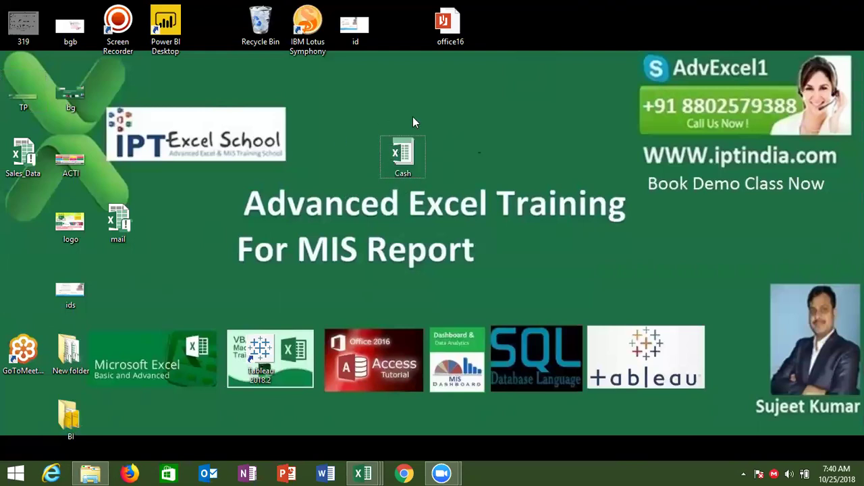
{"action": "double_click", "coordinate": [415, 158]}
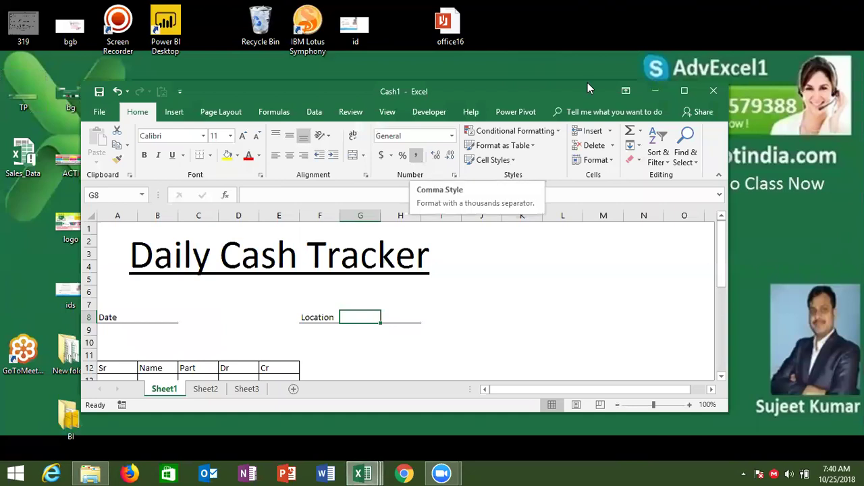
{"action": "left_click", "coordinate": [683, 91]}
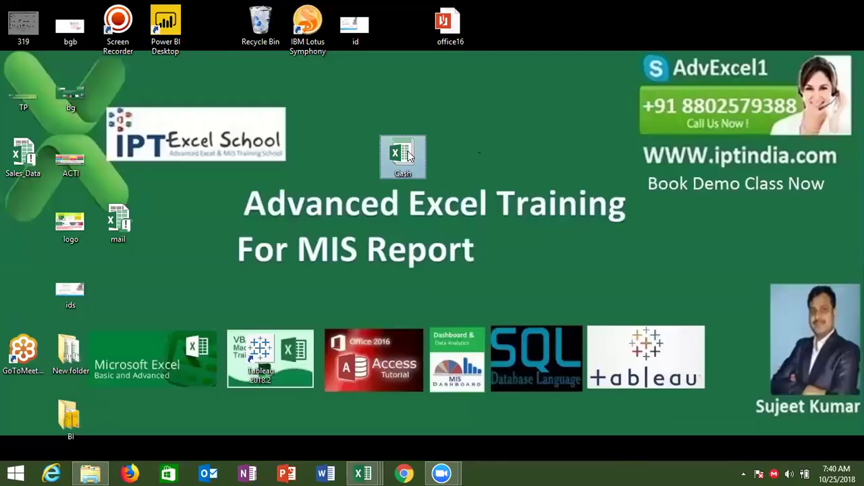
- Open and close a second copy, Cash2, minimize Cash1, and switch to Book1
{"action": "double_click", "coordinate": [407, 155]}
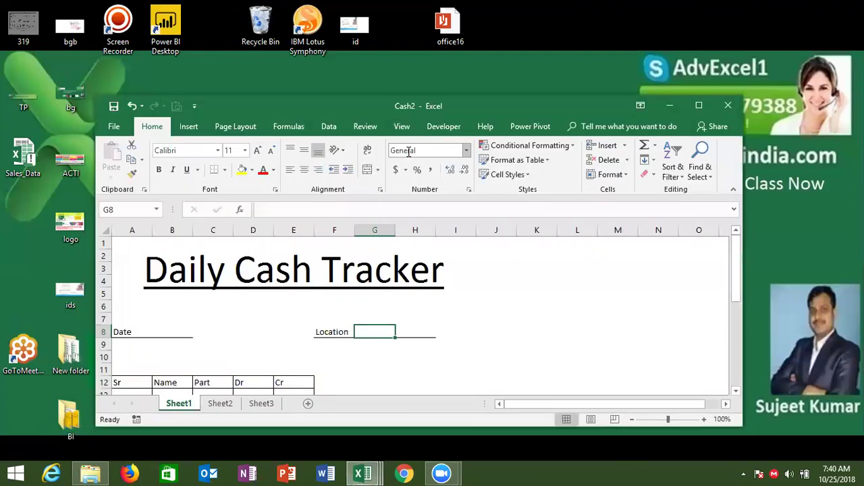
{"action": "left_click", "coordinate": [700, 106]}
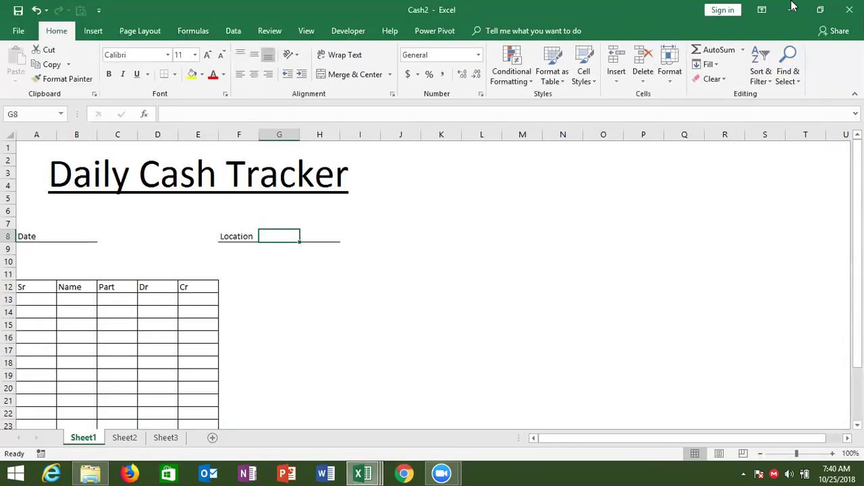
{"action": "left_click", "coordinate": [848, 9]}
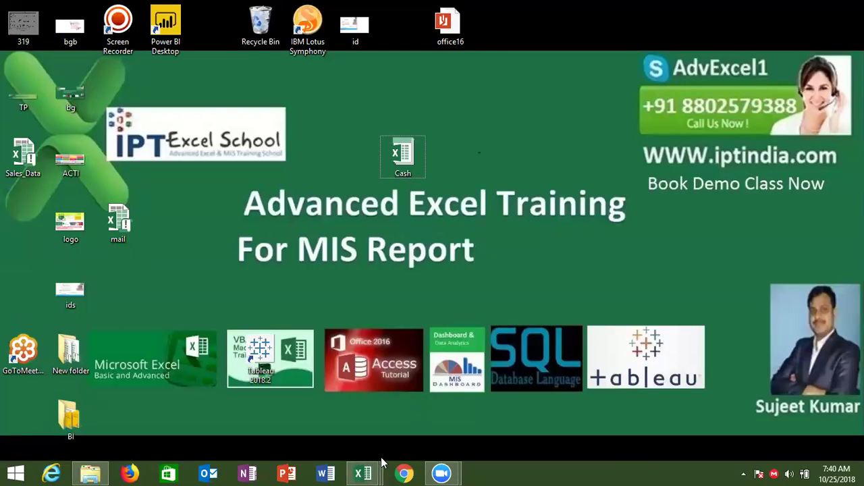
{"action": "mouse_move", "coordinate": [378, 470]}
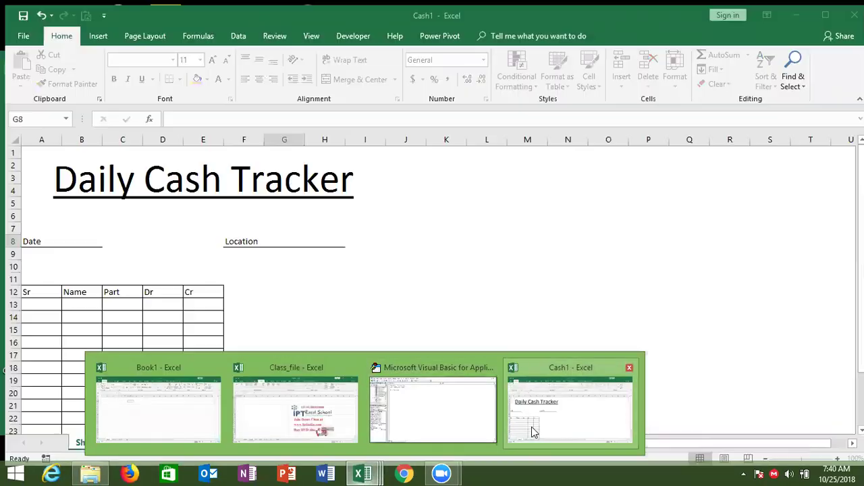
{"action": "left_click", "coordinate": [531, 426]}
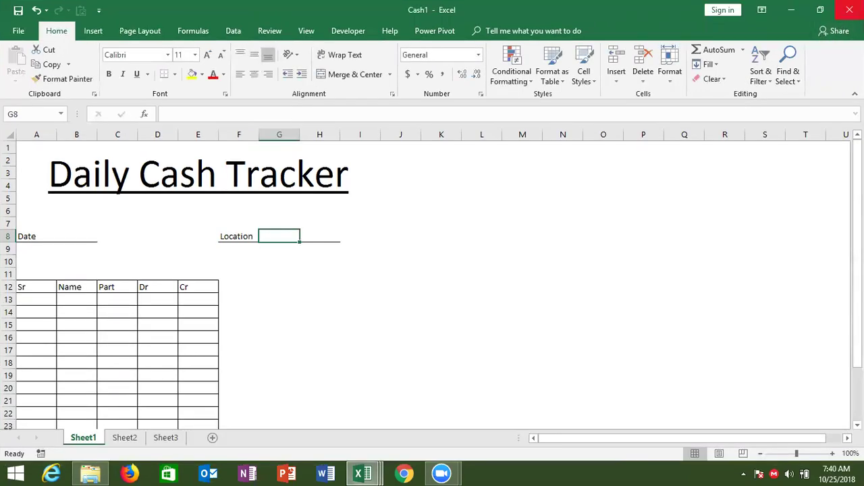
{"action": "left_click", "coordinate": [791, 9]}
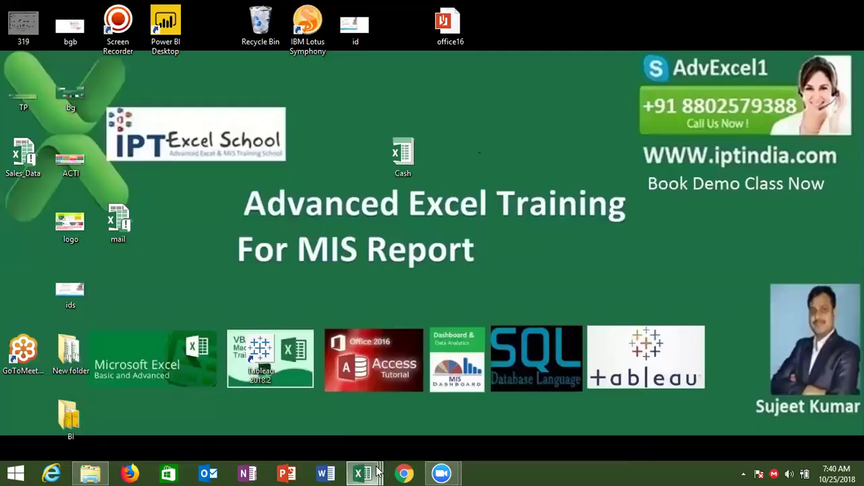
{"action": "mouse_move", "coordinate": [364, 472]}
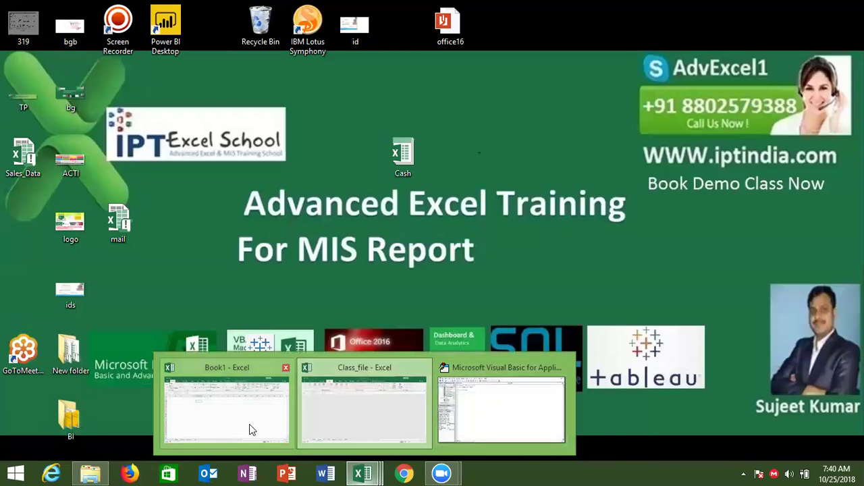
{"action": "left_click", "coordinate": [250, 429]}
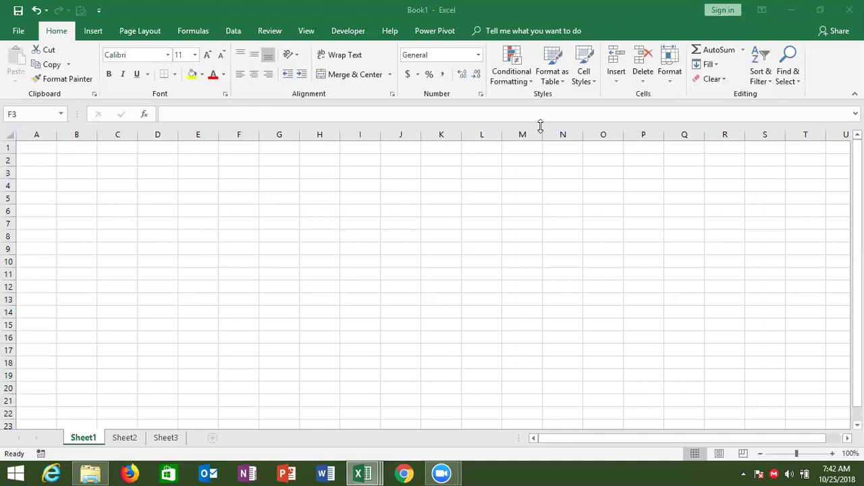
{"action": "left_click", "coordinate": [8, 160]}
{"action": "left_click", "coordinate": [54, 158]}
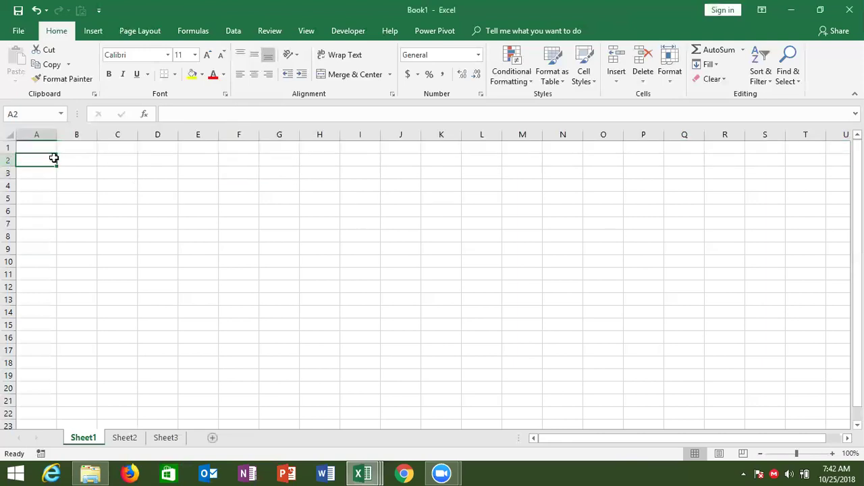
{"action": "key", "text": "Up"}
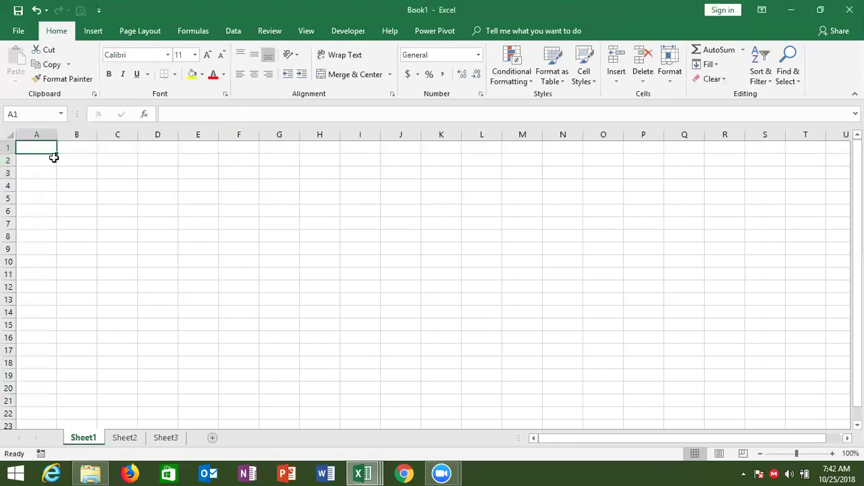
- Type the headers Date, Fn, Data, For, Details and Path across A1:F1
{"action": "type", "text": "Date"}
{"action": "key", "text": "Tab"}
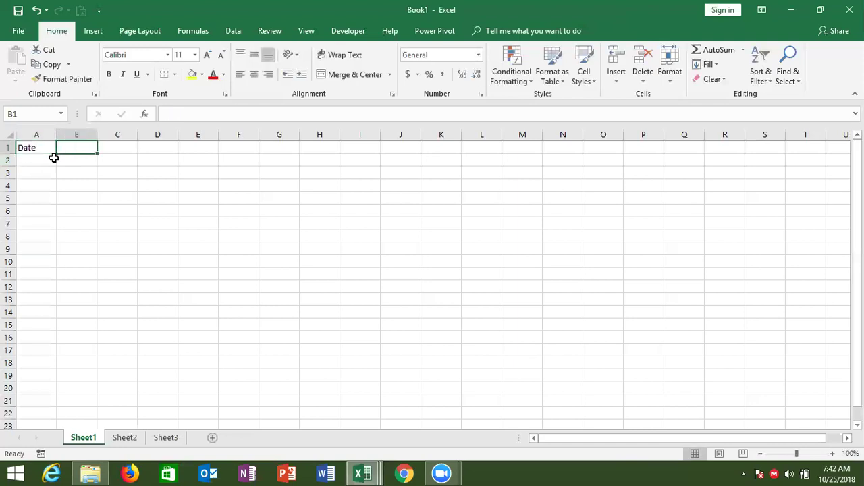
{"action": "type", "text": "Fn"}
{"action": "key", "text": "Tab"}
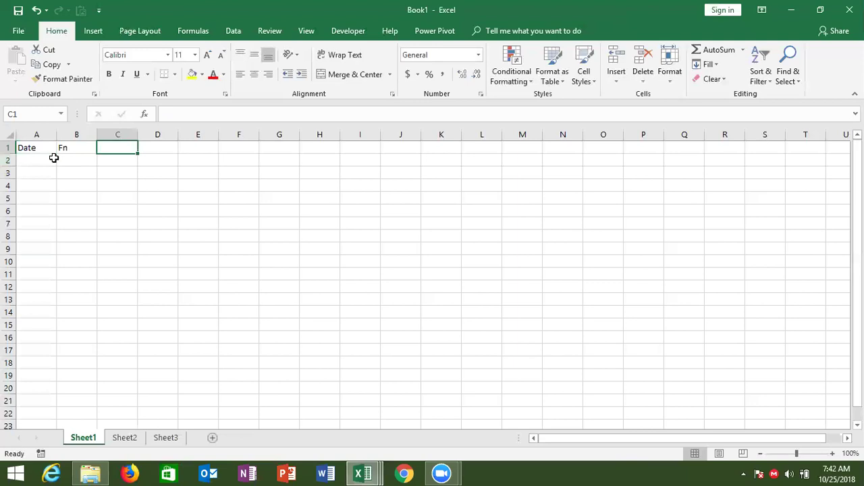
{"action": "type", "text": "Data"}
{"action": "key", "text": "Tab"}
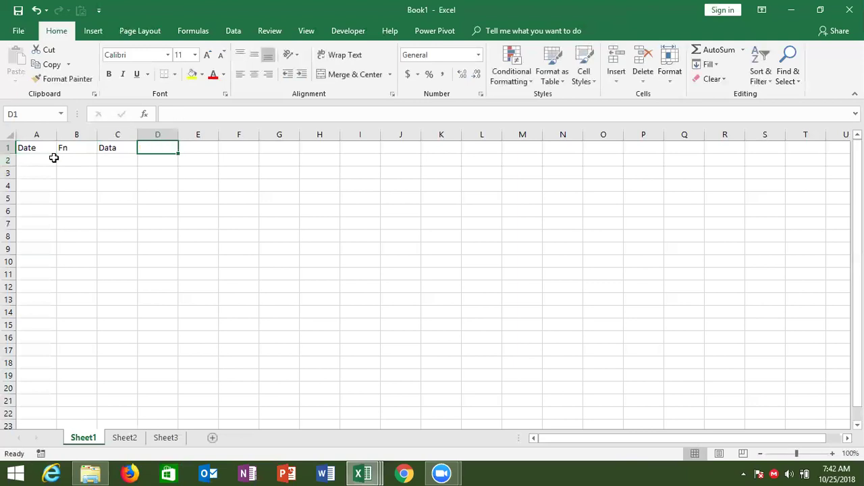
{"action": "type", "text": "For"}
{"action": "key", "text": "Tab"}
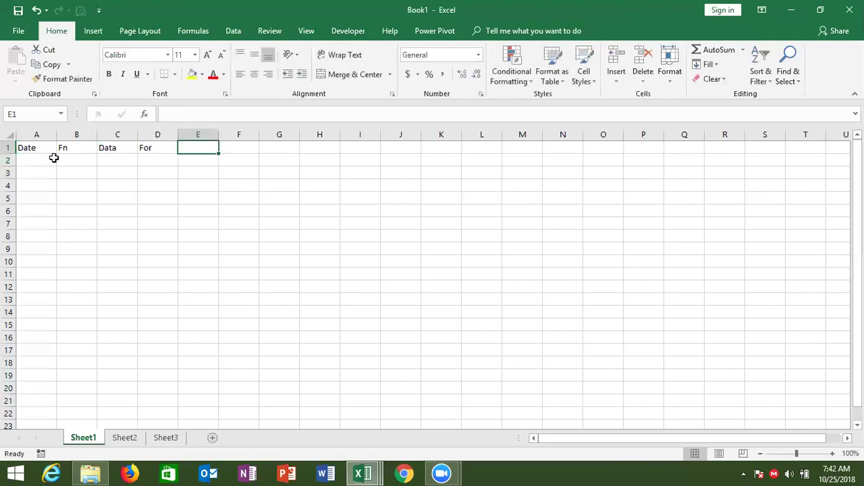
{"action": "type", "text": "Deat"}
{"action": "type", "text": "ils"}
{"action": "key", "text": "Tab"}
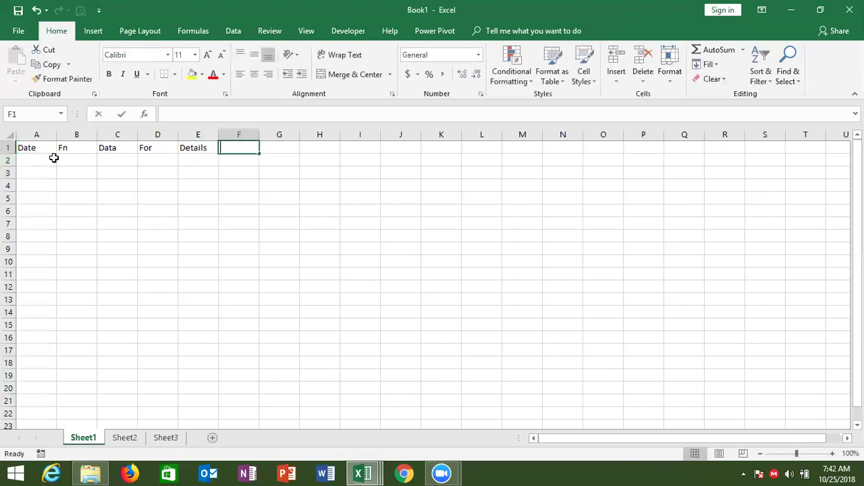
{"action": "type", "text": "Path"}
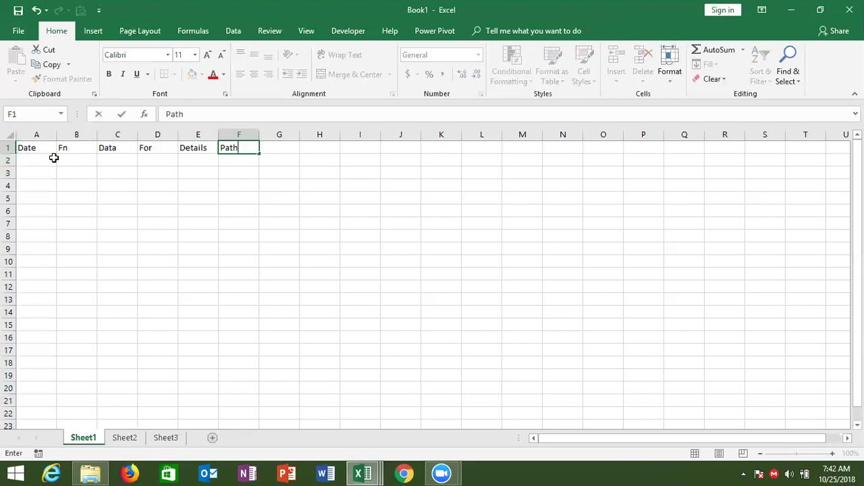
{"action": "left_click", "coordinate": [54, 158]}
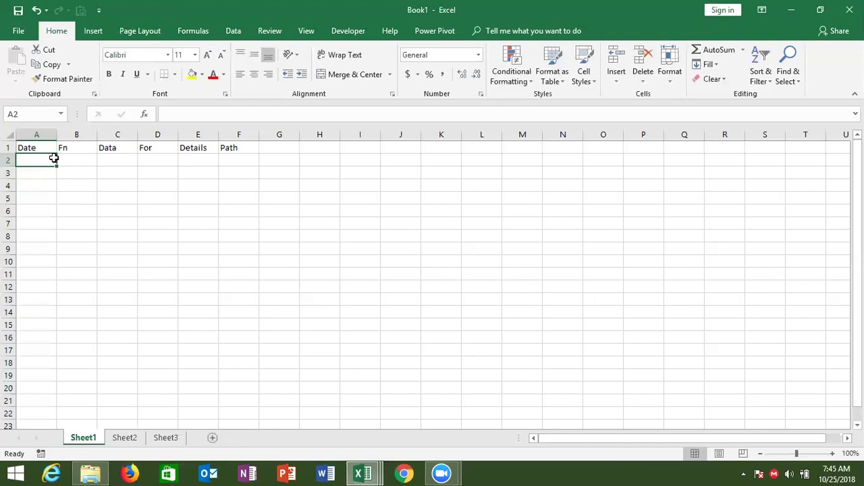
- Copy the D:\Zoom folder path from File Explorer's address bar into cell F2
{"action": "left_click", "coordinate": [234, 160]}
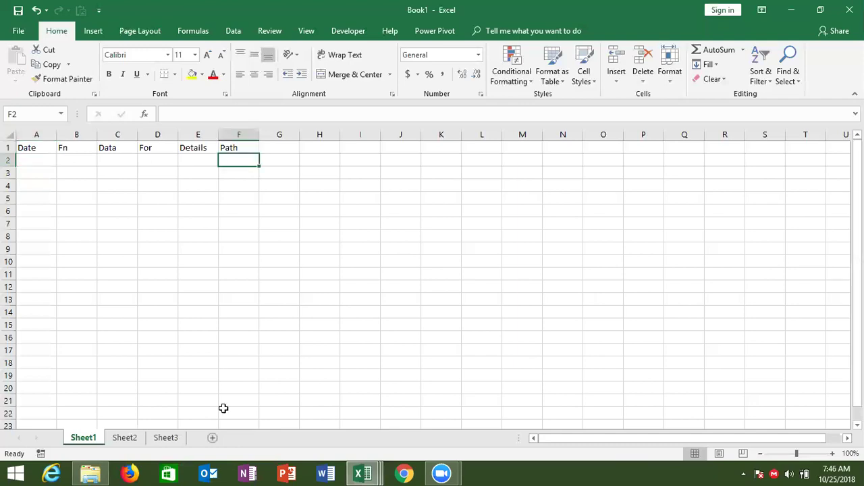
{"action": "left_click", "coordinate": [90, 473]}
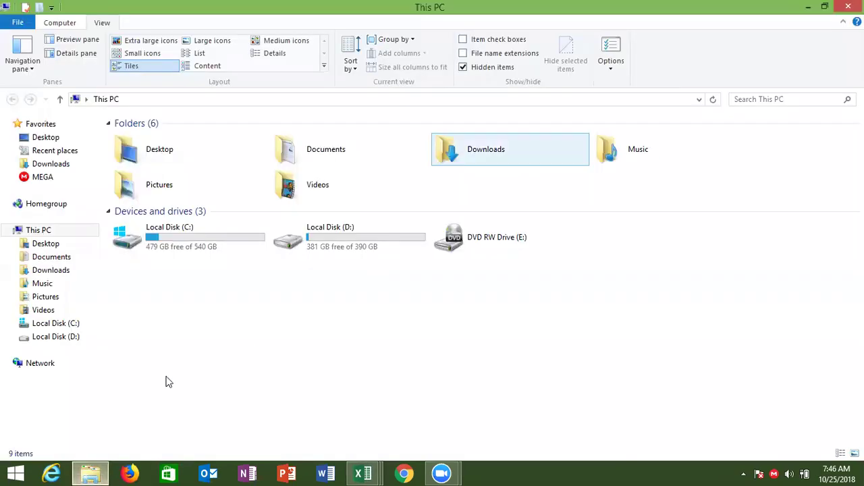
{"action": "double_click", "coordinate": [278, 236]}
{"action": "double_click", "coordinate": [184, 179]}
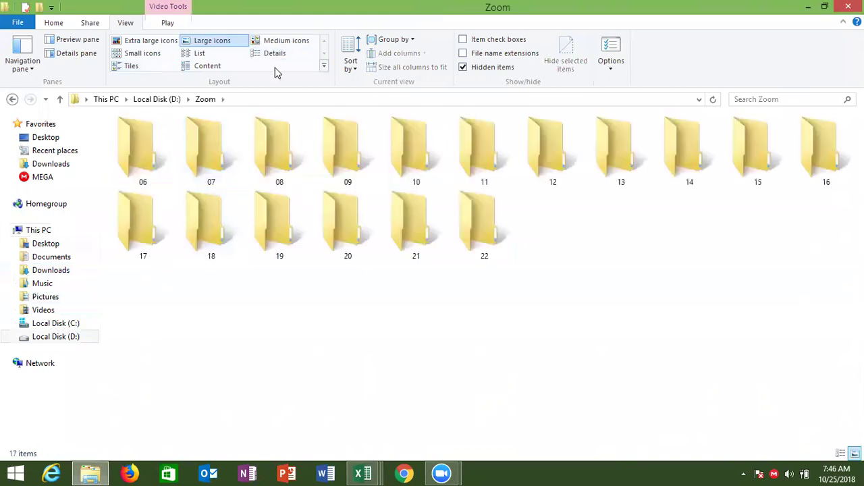
{"action": "left_click", "coordinate": [272, 101]}
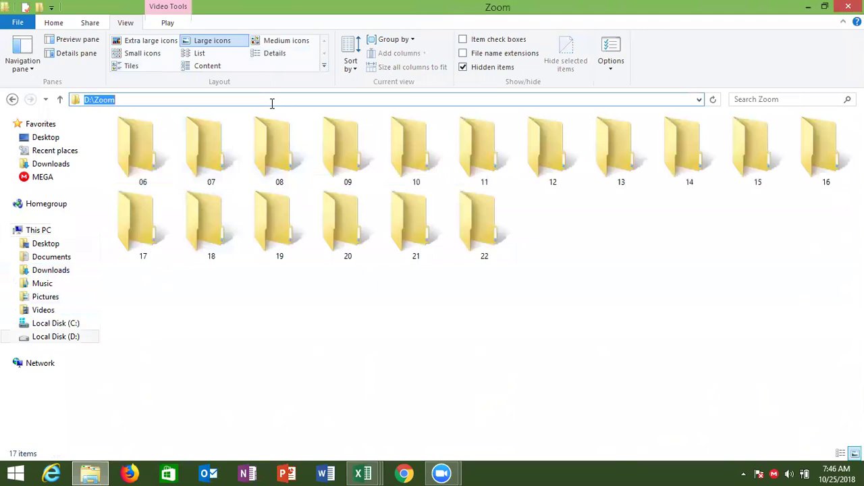
{"action": "key", "text": "ctrl+c"}
{"action": "key", "text": "alt+Tab"}
{"action": "key", "text": "ctrl+v"}
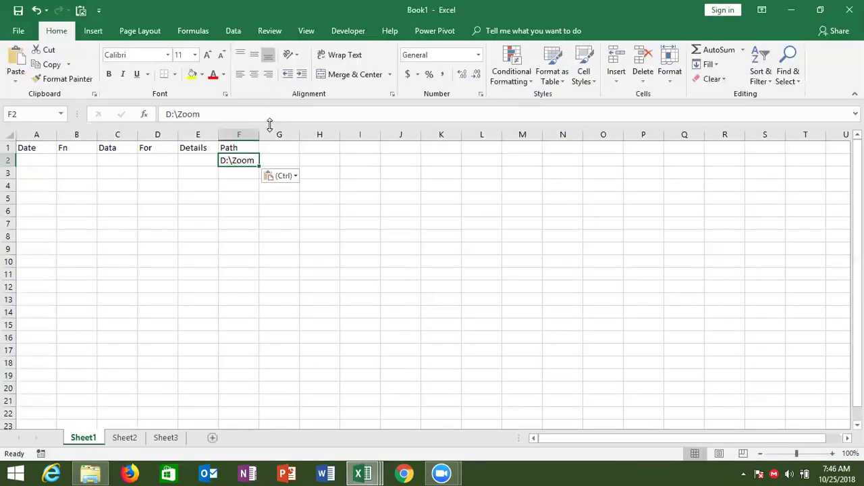
- Turn F2's path text into a hyperlink to D:\Zoom and test the link
{"action": "left_click", "coordinate": [69, 166]}
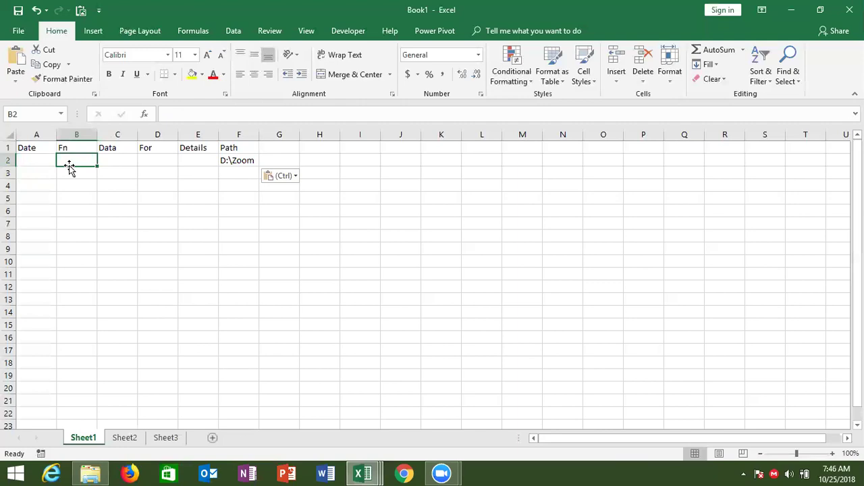
{"action": "left_click", "coordinate": [238, 160]}
{"action": "right_click", "coordinate": [239, 162]}
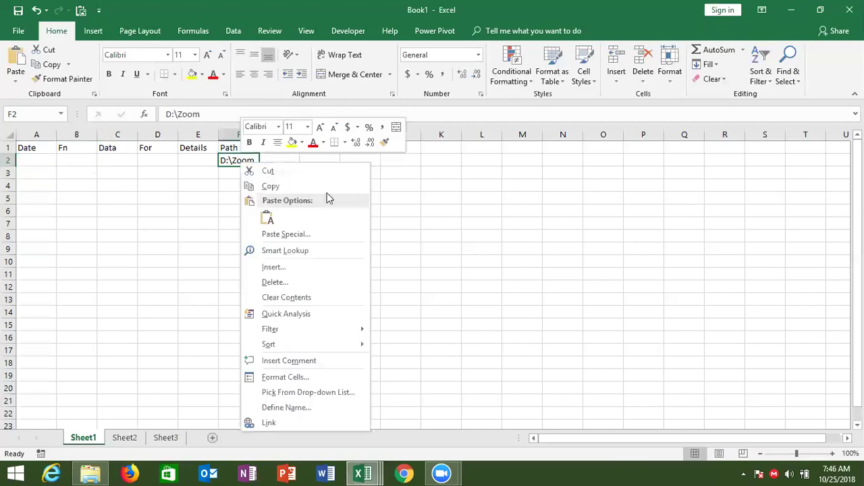
{"action": "left_click", "coordinate": [289, 427]}
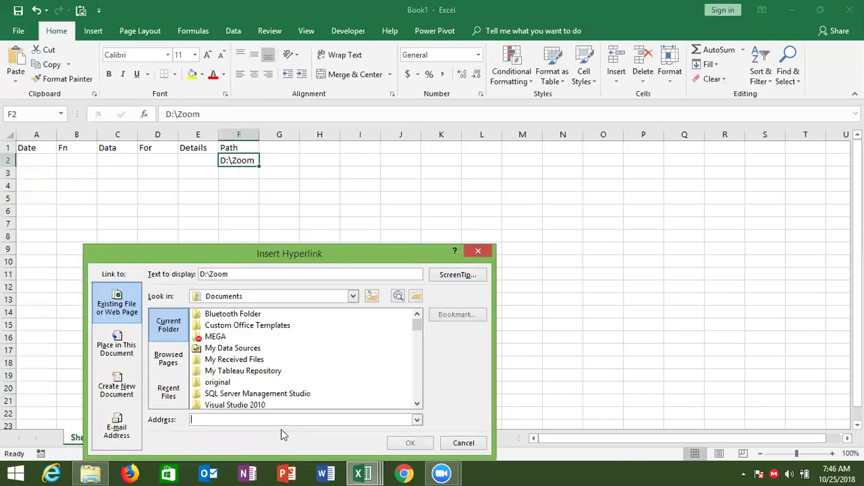
{"action": "type", "text": "D:\\Zoom"}
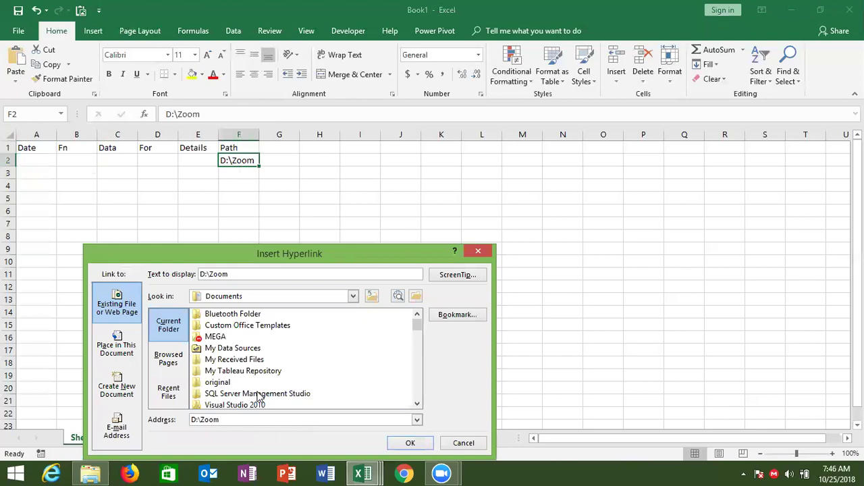
{"action": "key", "text": "Return"}
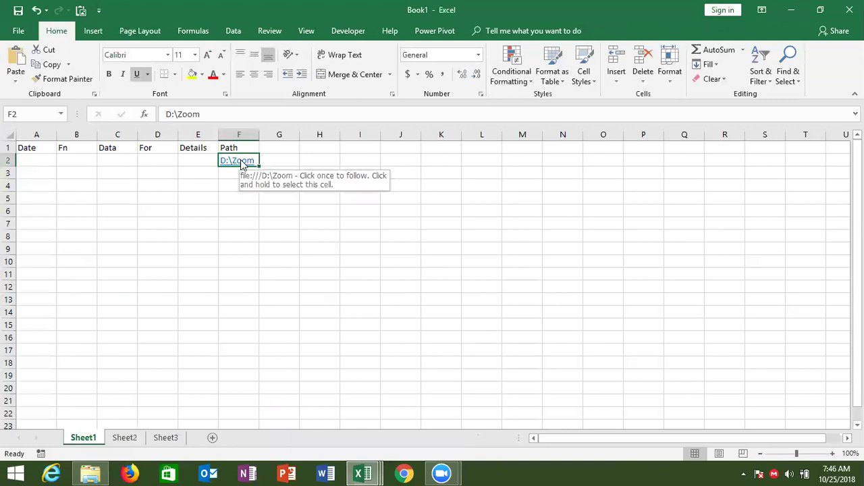
{"action": "left_click", "coordinate": [242, 163]}
- Allow the security notice so the Zoom folder opens, then close that Explorer window
{"action": "left_click", "coordinate": [481, 292]}
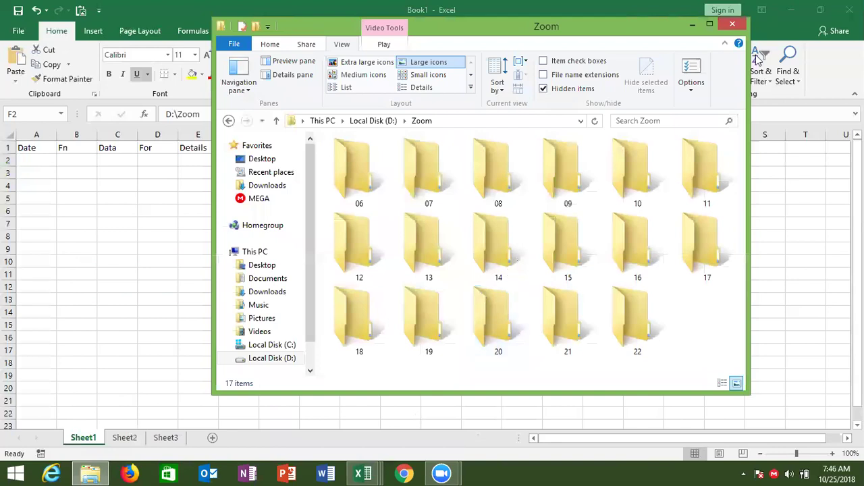
{"action": "left_click", "coordinate": [733, 25]}
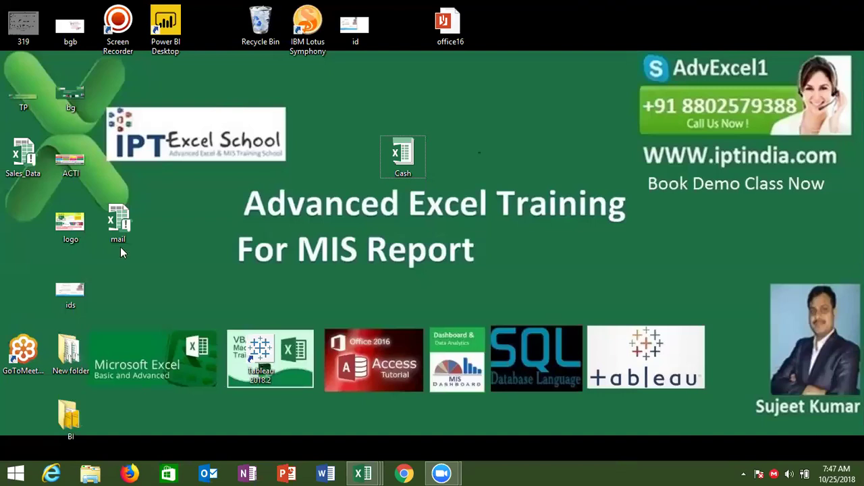
- Show the taskbar thumbnails of Excel's windows: Book1, Class_file and the VBA editor
{"action": "mouse_move", "coordinate": [123, 228]}
{"action": "left_click", "coordinate": [363, 473]}
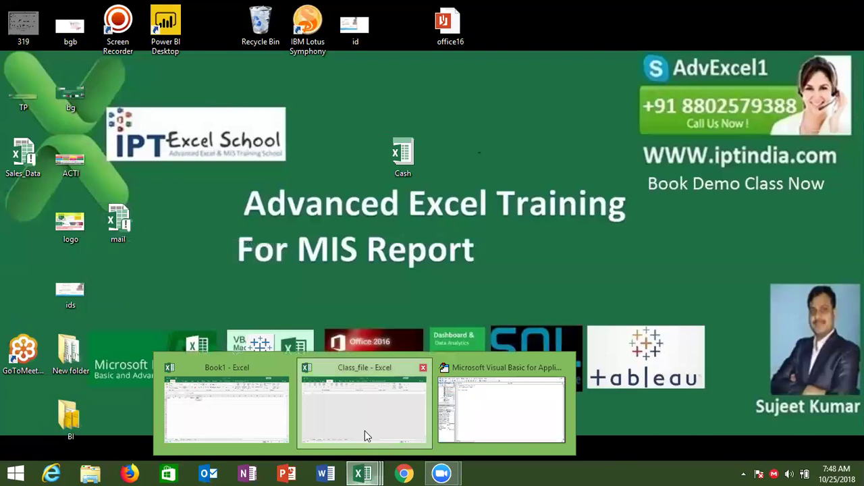
- Switch to the Class_file workbook and go to the File > New template page
{"action": "left_click", "coordinate": [364, 431]}
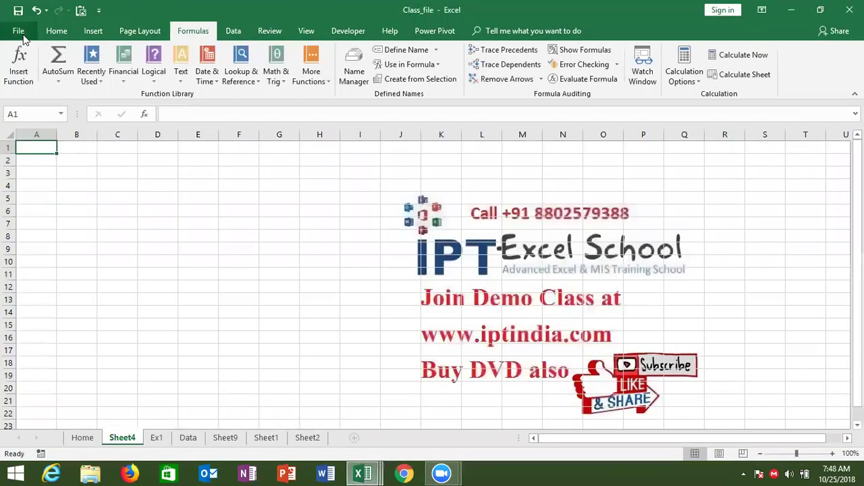
{"action": "left_click", "coordinate": [18, 30]}
{"action": "left_click", "coordinate": [36, 85]}
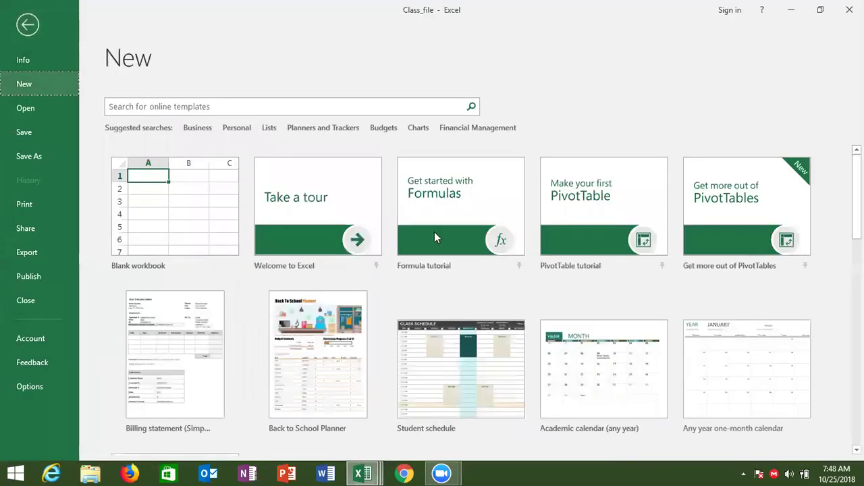
- Browse the templates and pick the Personal category, listing its 174 templates
{"action": "scroll", "coordinate": [461, 297], "scroll_direction": "down", "scroll_amount": 5}
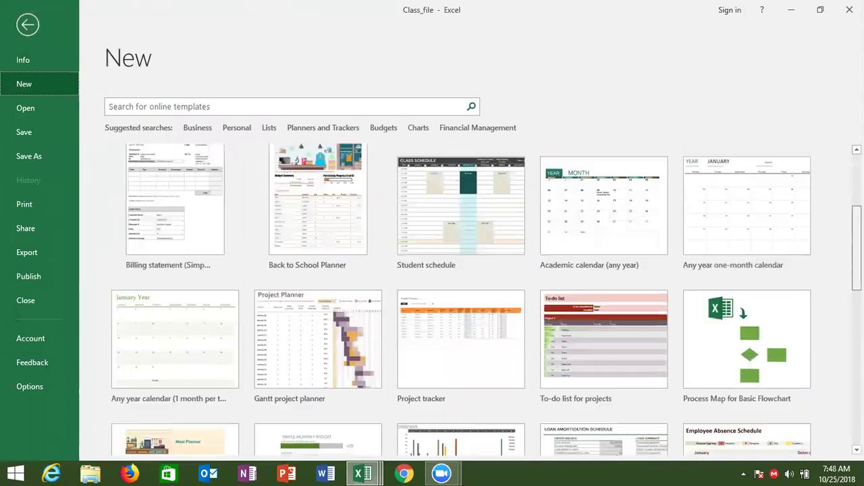
{"action": "scroll", "coordinate": [461, 297], "scroll_direction": "down", "scroll_amount": 3}
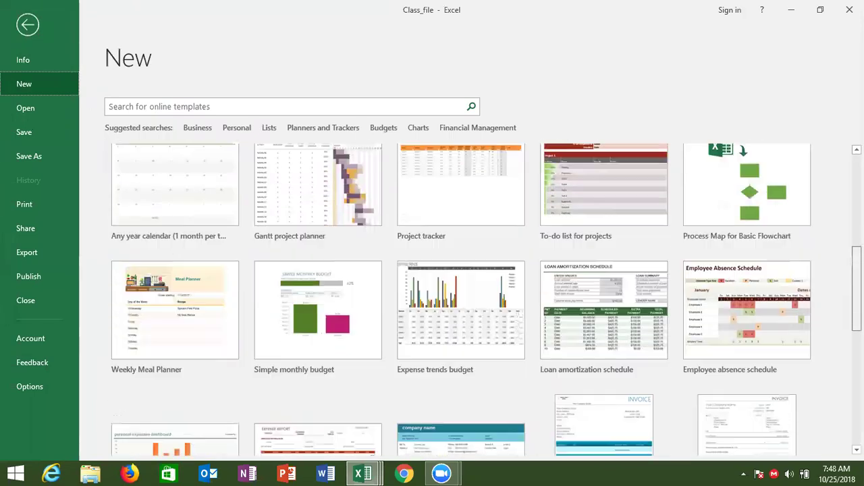
{"action": "scroll", "coordinate": [461, 297], "scroll_direction": "down", "scroll_amount": 2}
{"action": "scroll", "coordinate": [461, 297], "scroll_direction": "down", "scroll_amount": 5}
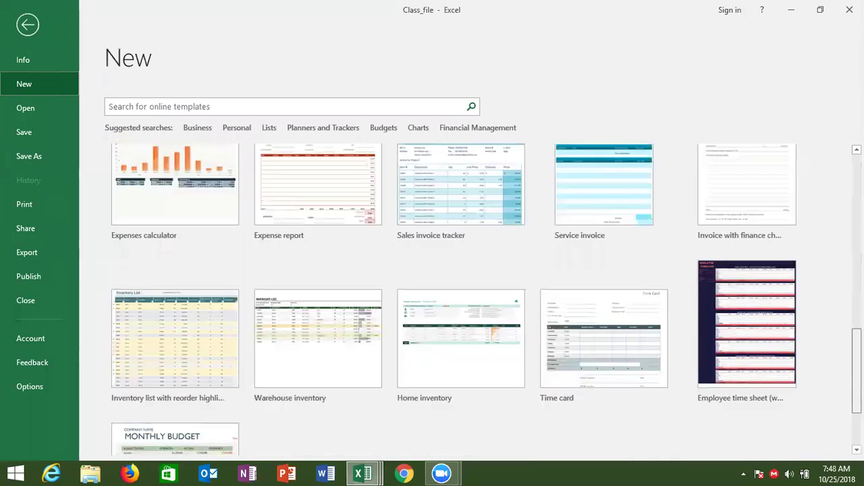
{"action": "scroll", "coordinate": [461, 297], "scroll_direction": "down", "scroll_amount": 2}
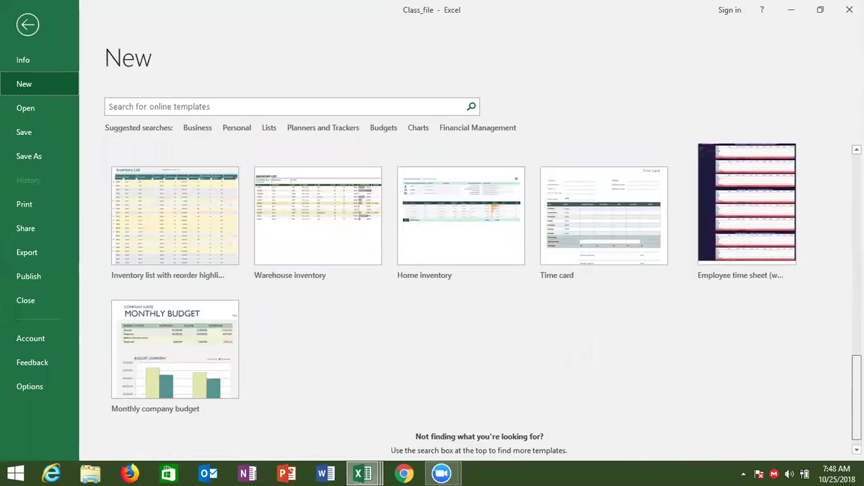
{"action": "scroll", "coordinate": [386, 180], "scroll_direction": "up", "scroll_amount": 15}
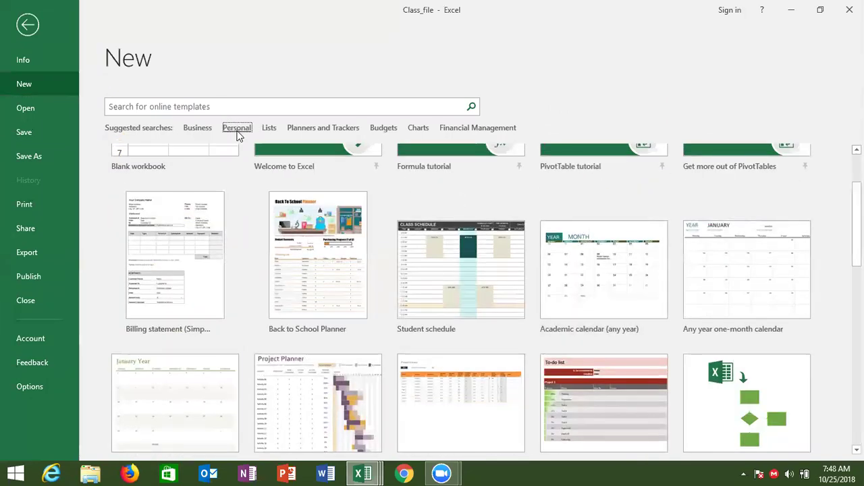
{"action": "left_click", "coordinate": [237, 130]}
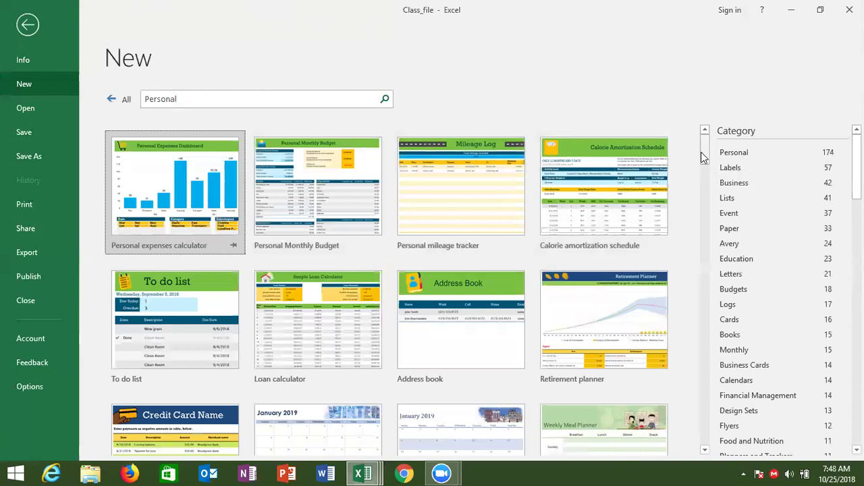
{"action": "left_click_drag", "start_coordinate": [707, 152], "coordinate": [712, 184]}
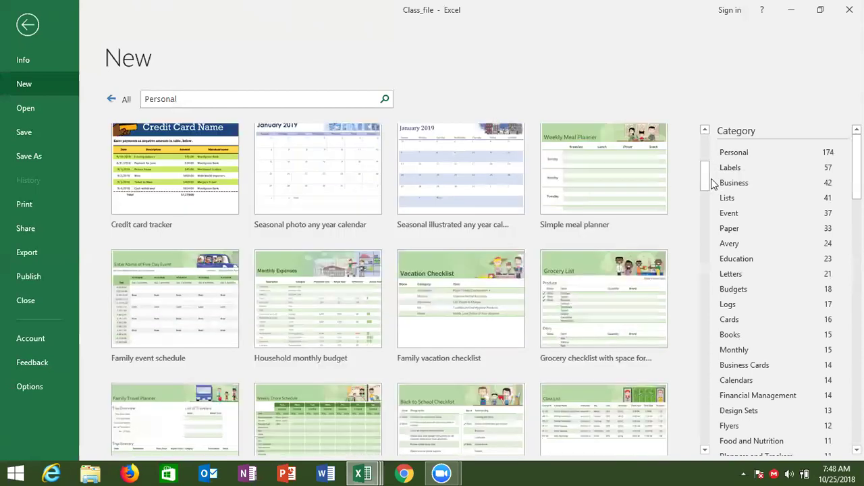
- Hide Excel with Windows+D to reveal the desktop and the Cash template icon
{"action": "key", "text": "super+d"}
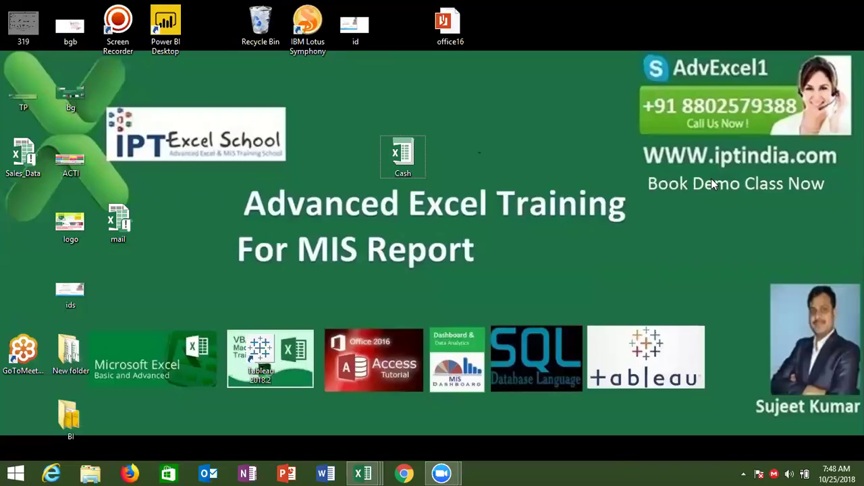